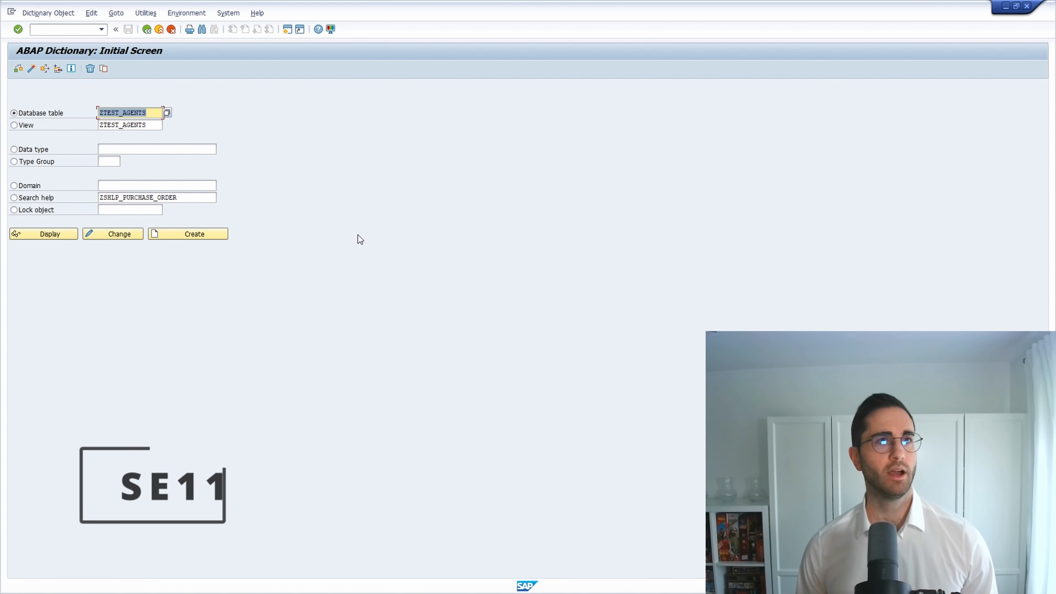
Enter the transaction code SE11 in the command field.
left_click(50, 30)
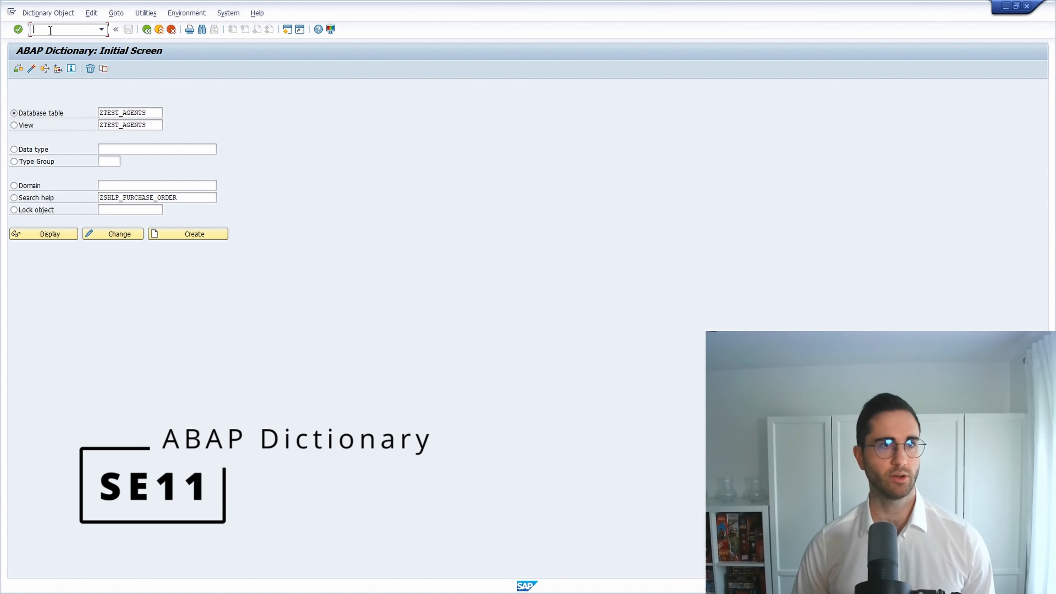
type("SE11")
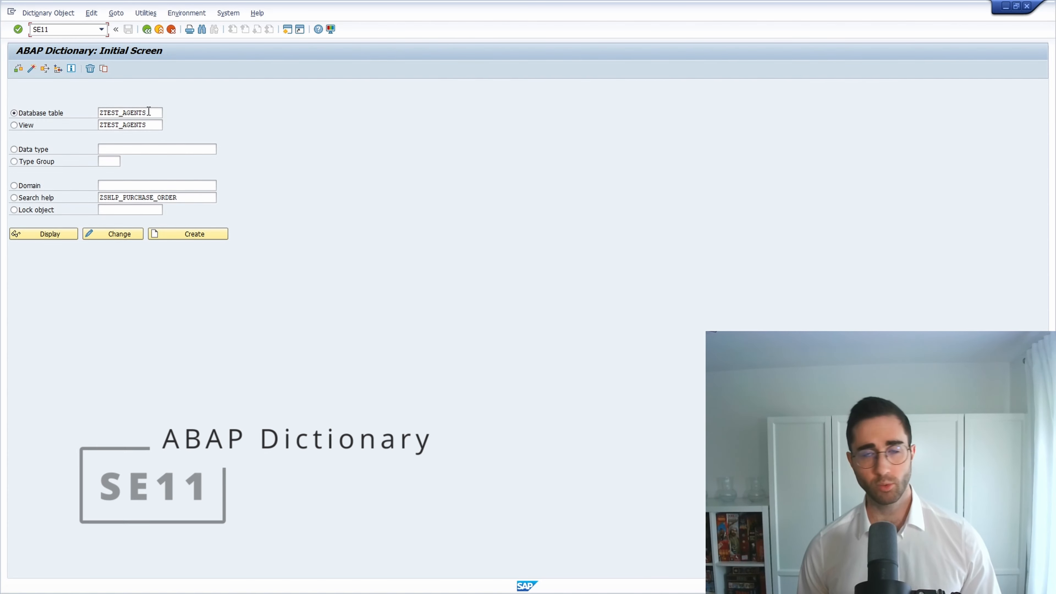
left_click_drag(145, 111, 98, 112)
left_click(100, 109)
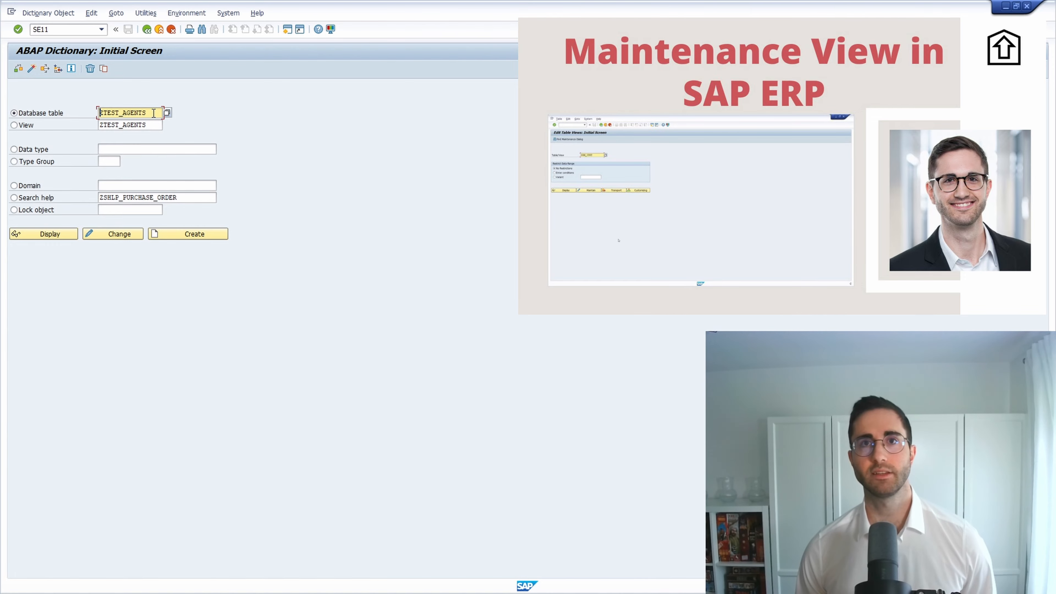
Copy the table name and run /oZTEST_AGENTS to view the Agents maintenance overview, leaving it for the ABAP Dictionary initial screen.
left_click_drag(153, 113, 79, 110)
key("ctrl+c")
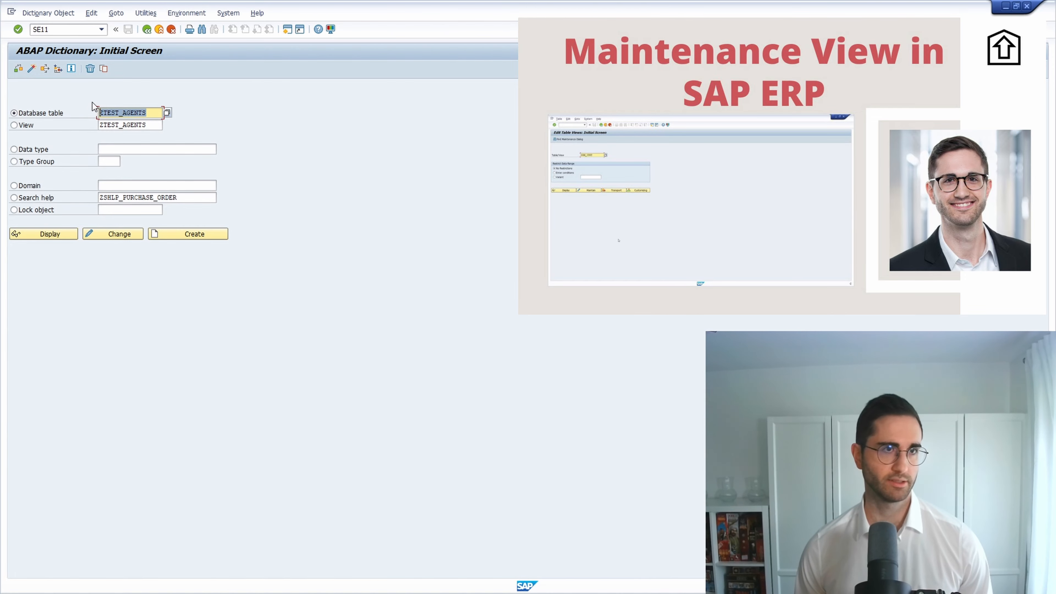
left_click(65, 29)
type("/n")
key("ctrl+v")
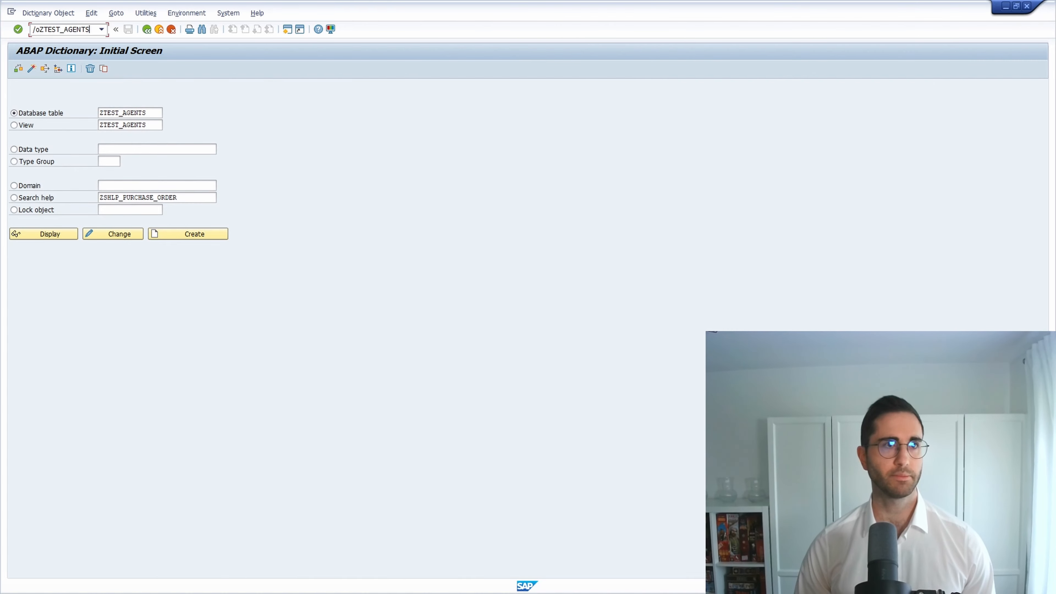
key("Return")
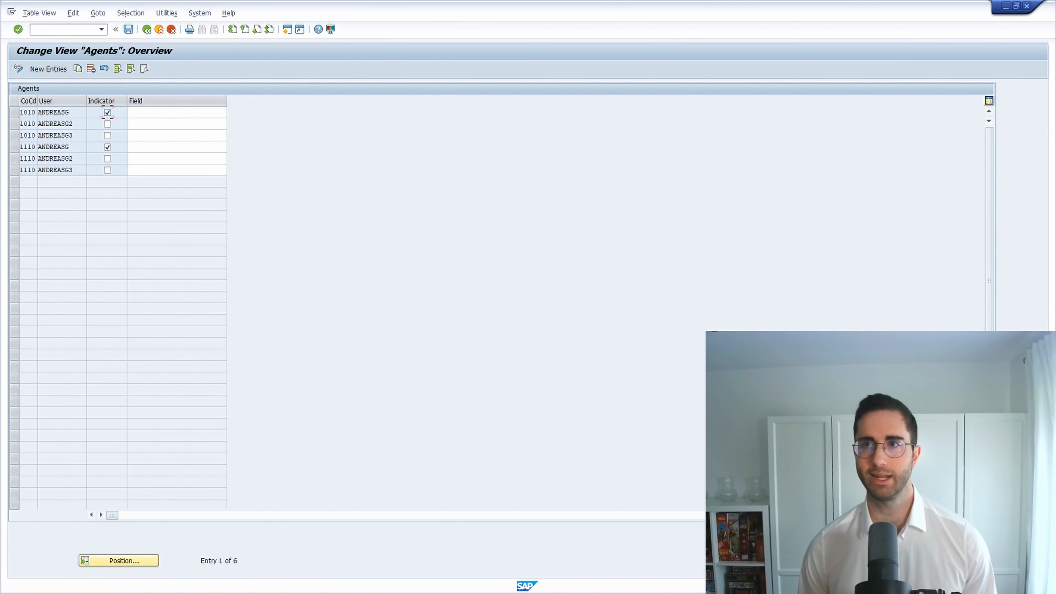
key("F3")
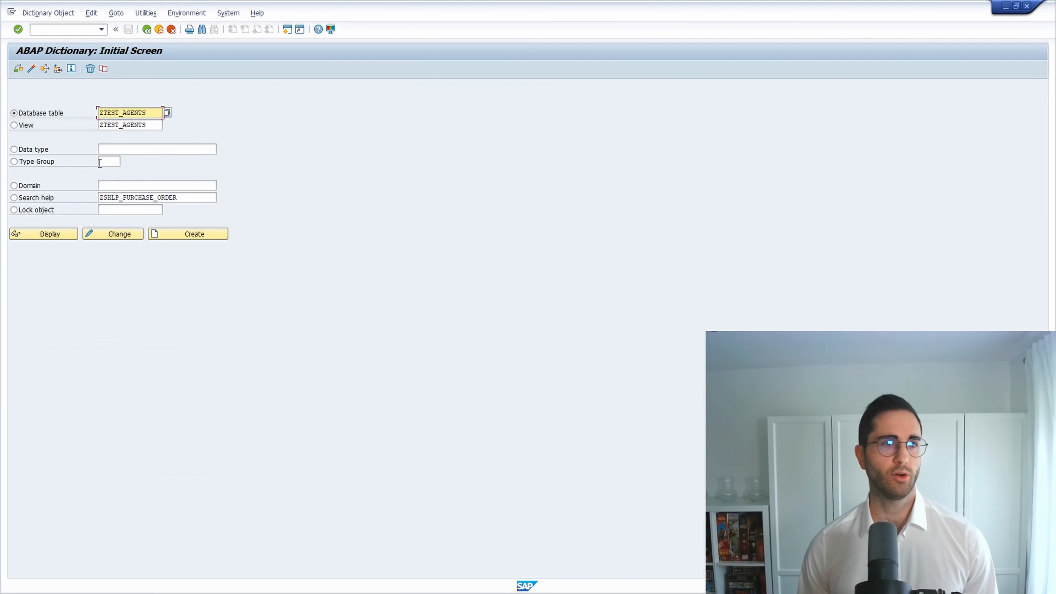
Display the field definitions of database table ZTEST_AGENTS and return to the dictionary's initial screen.
left_click(53, 235)
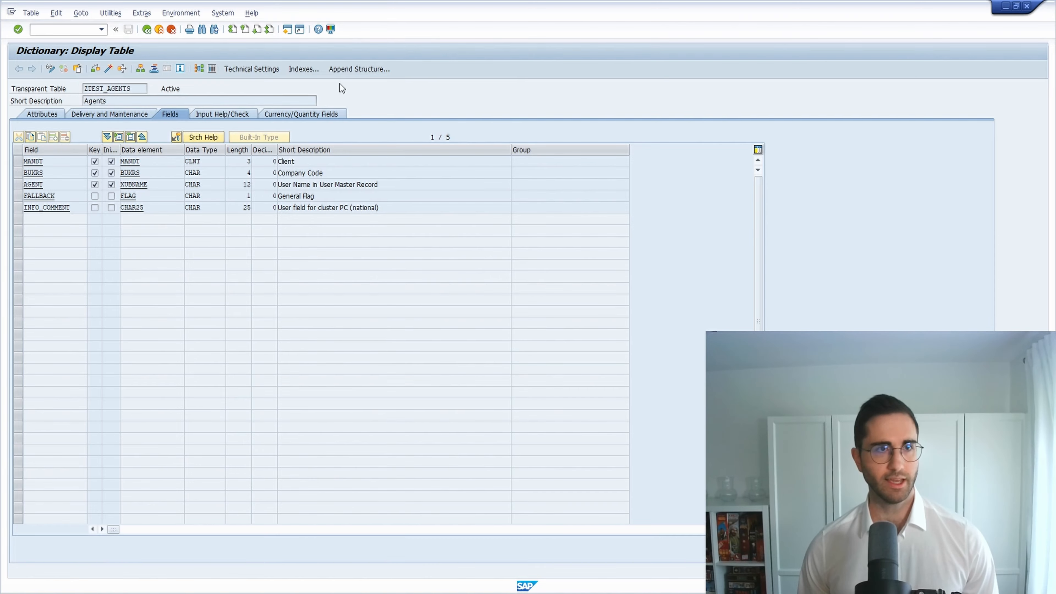
key("F3")
Create an elementary search help named ZSHLP_PURCHASE_ORDER.
left_click(33, 198)
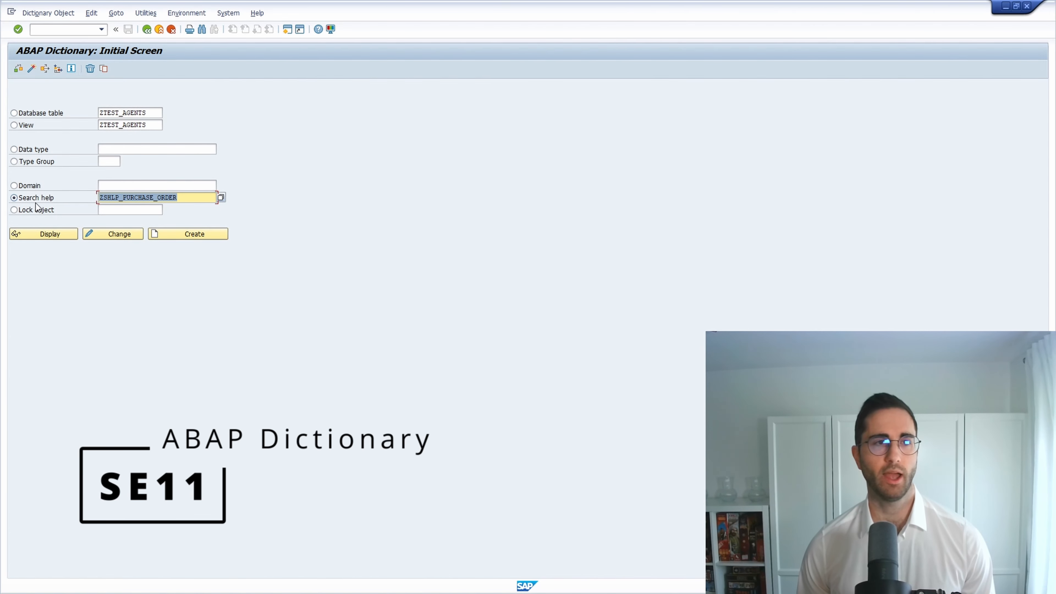
left_click(190, 199)
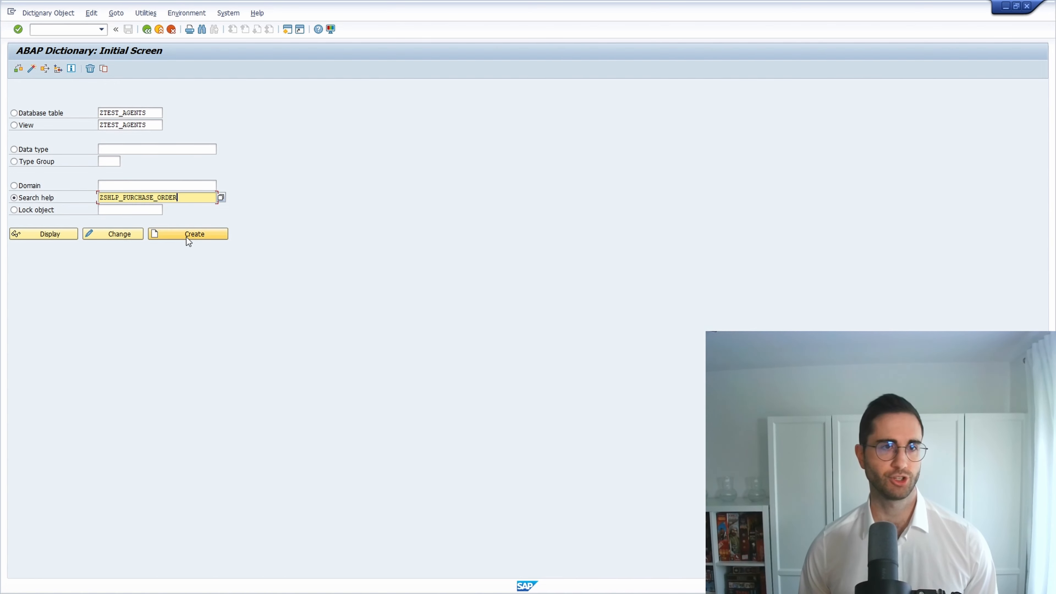
left_click(174, 236)
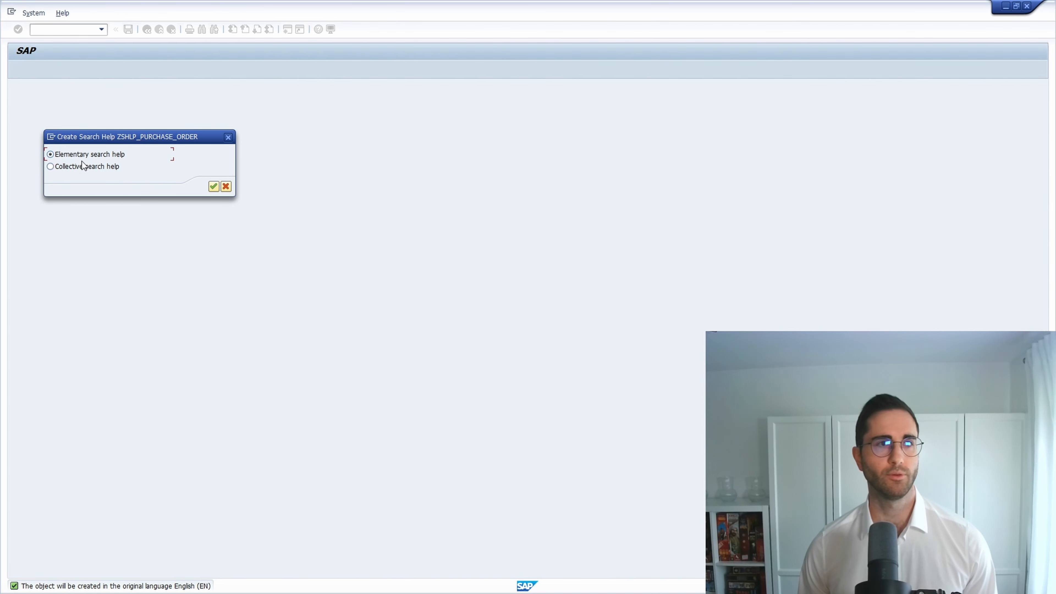
left_click(214, 186)
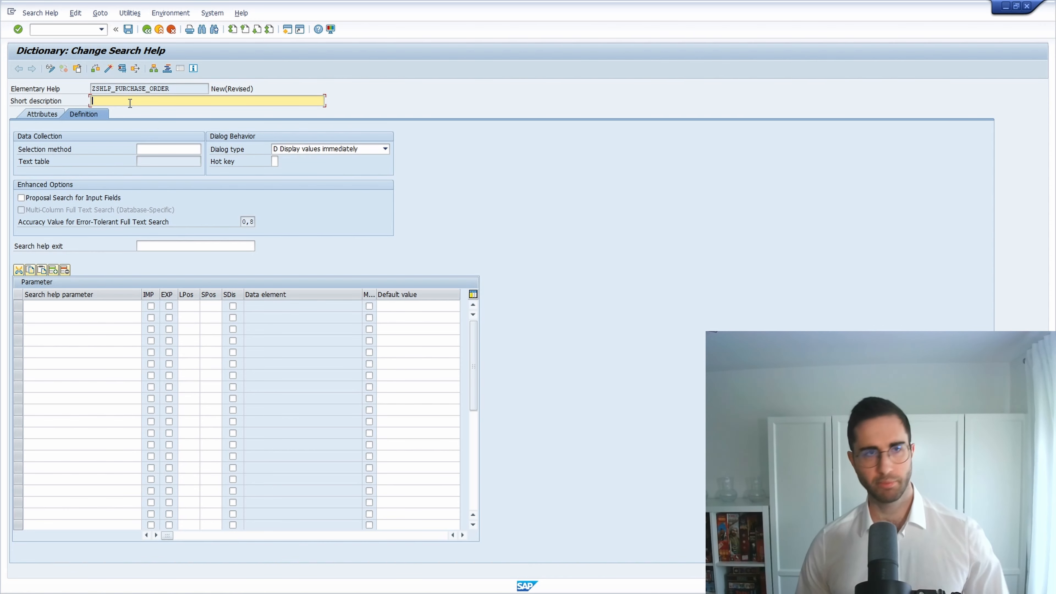
Set the short description to "Search help for purchase orders" and the selection method to EKKO.
type("Sear")
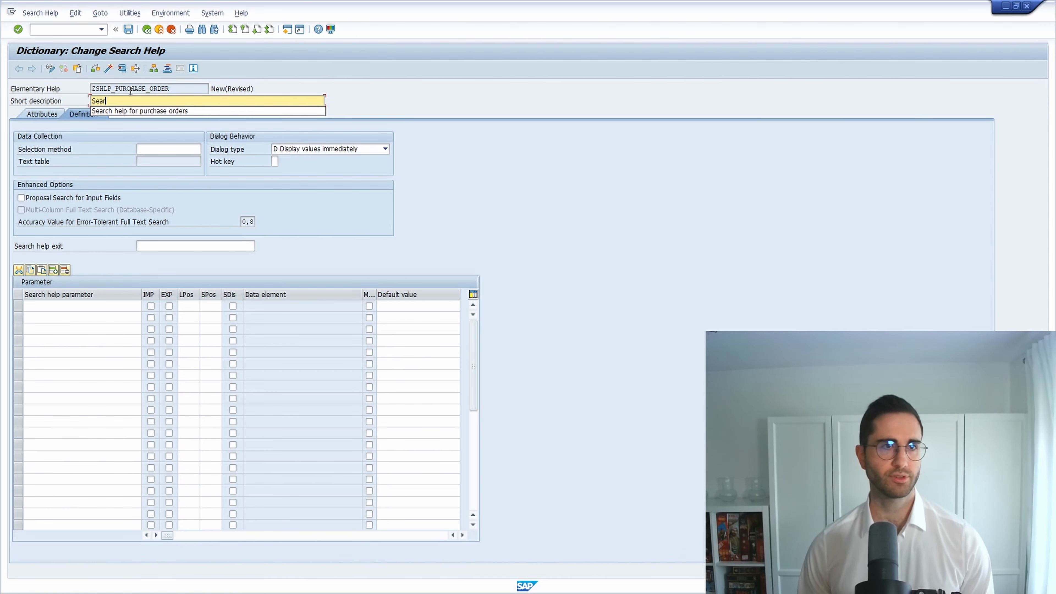
left_click(133, 111)
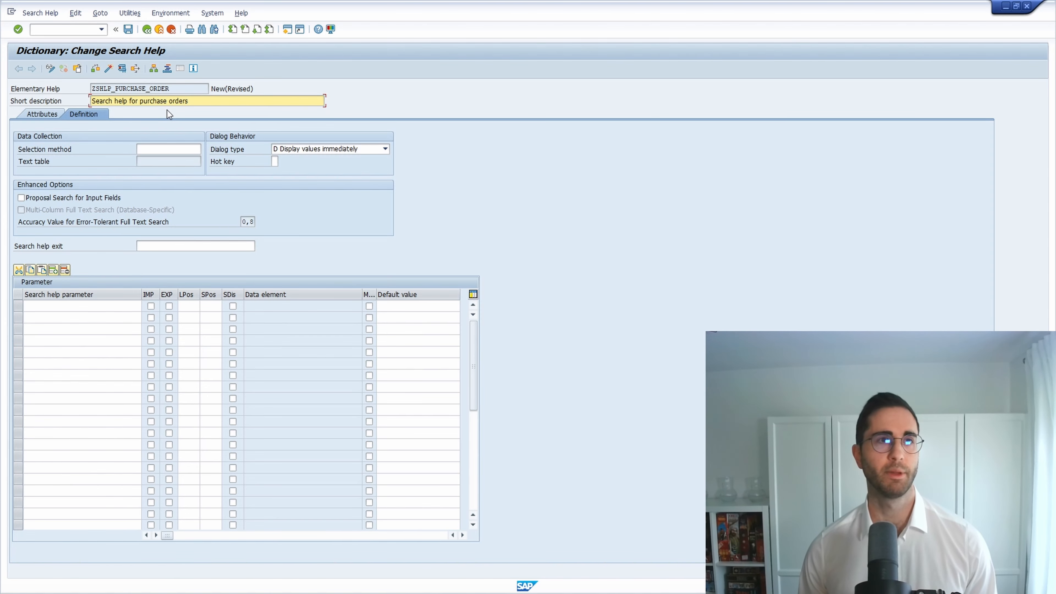
left_click(156, 148)
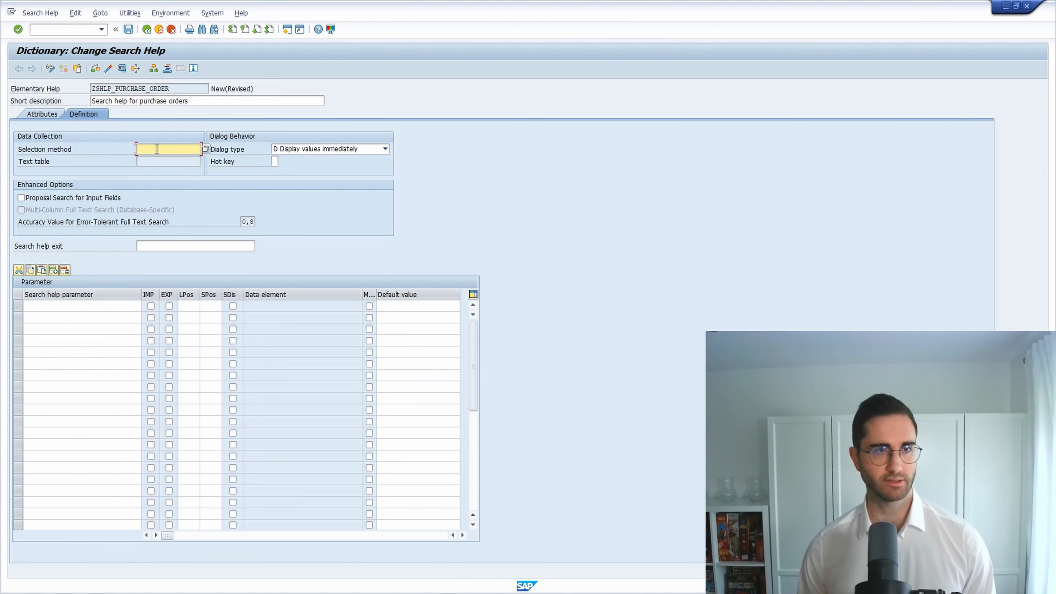
type("E")
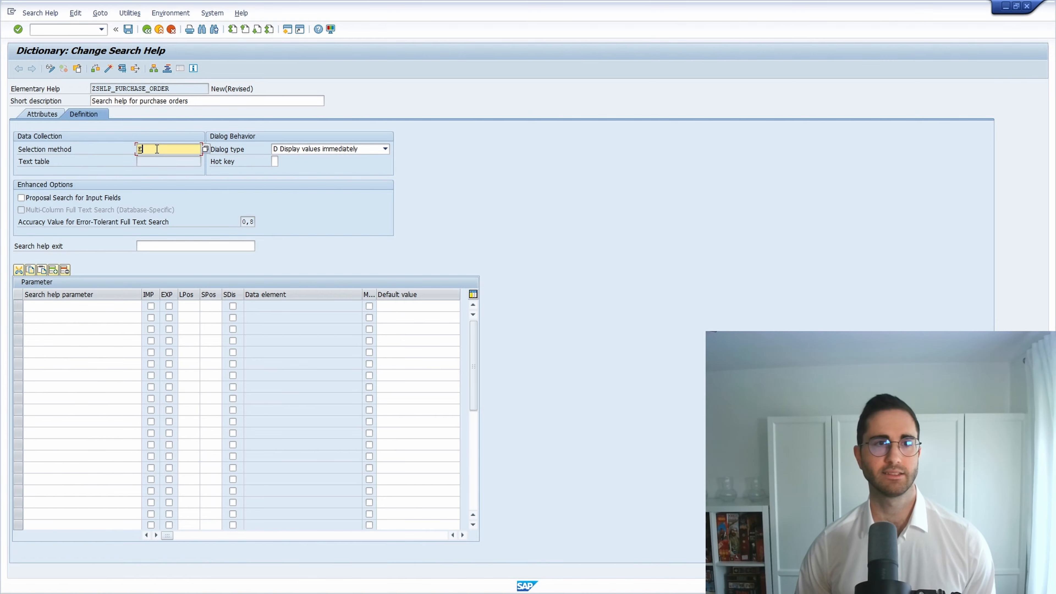
type("KKO")
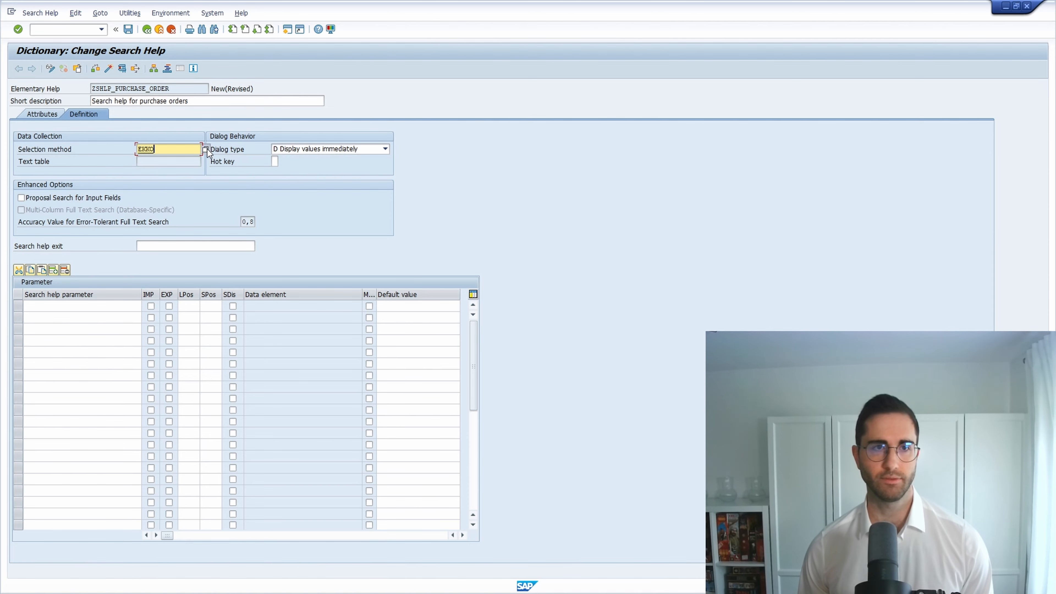
left_click(206, 149)
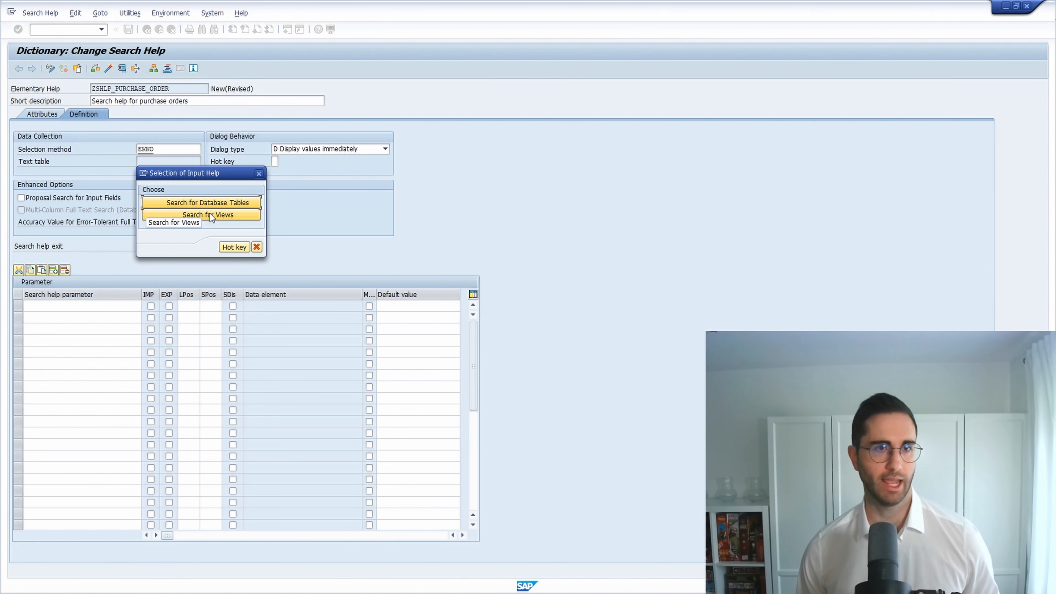
key("Escape")
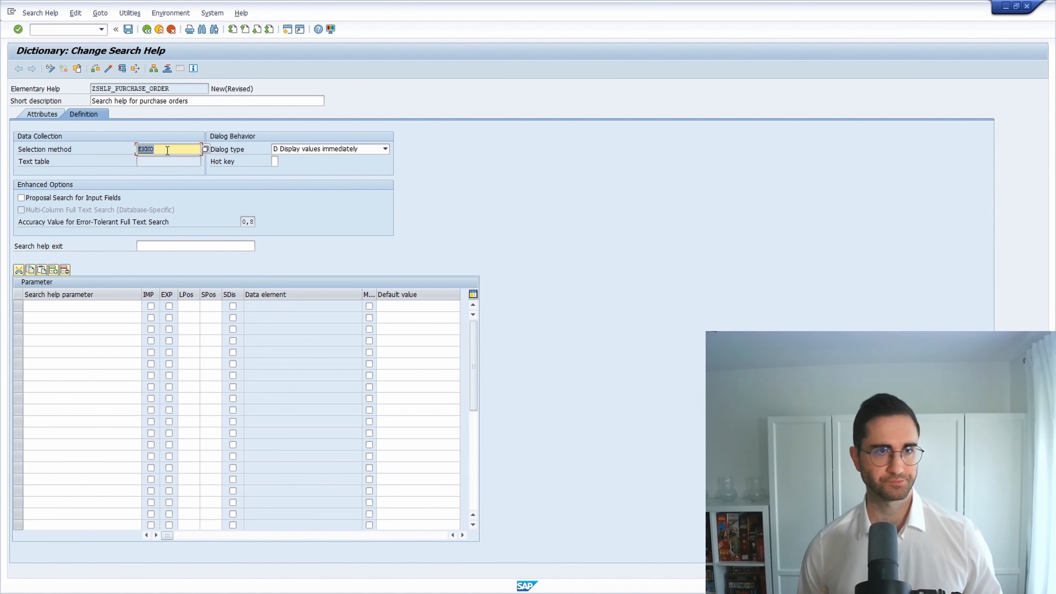
left_click(171, 149)
Choose the dialog type "D Display values immediately" and enable Proposal Search for Input Fields.
left_click(345, 148)
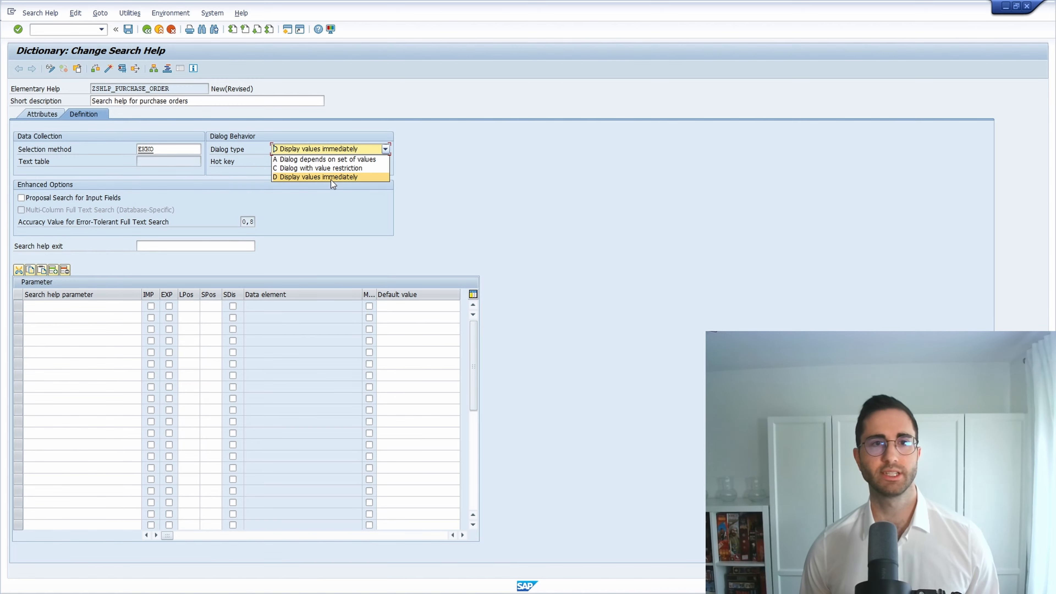
left_click(331, 176)
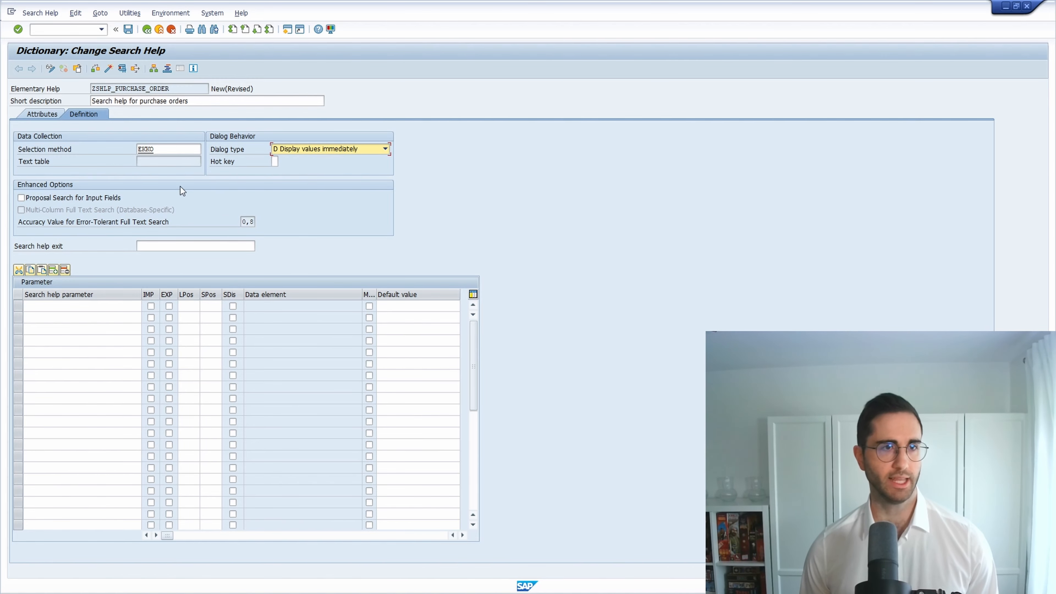
left_click(54, 202)
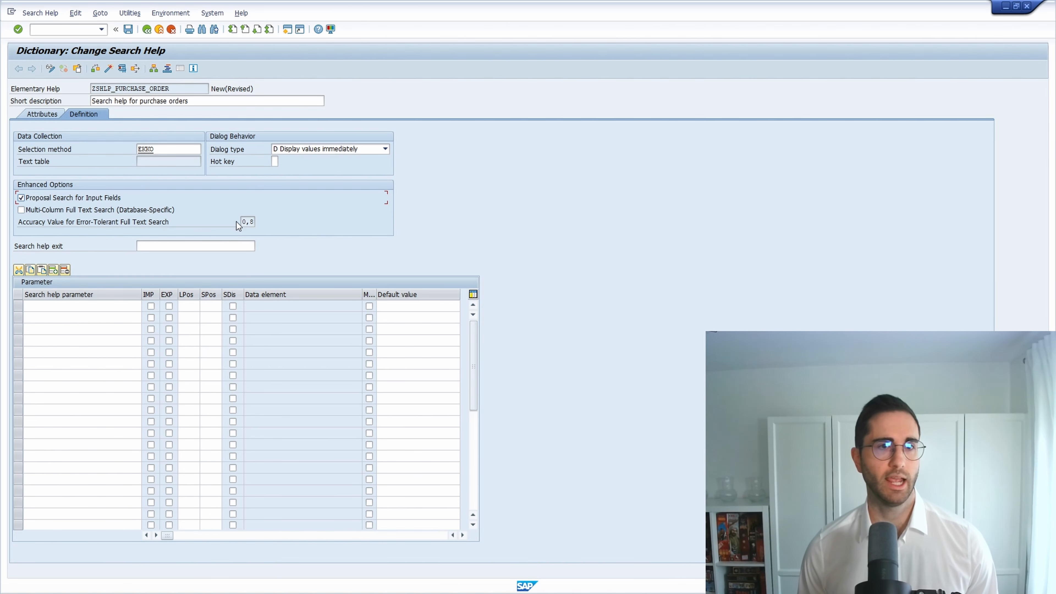
left_click(168, 249)
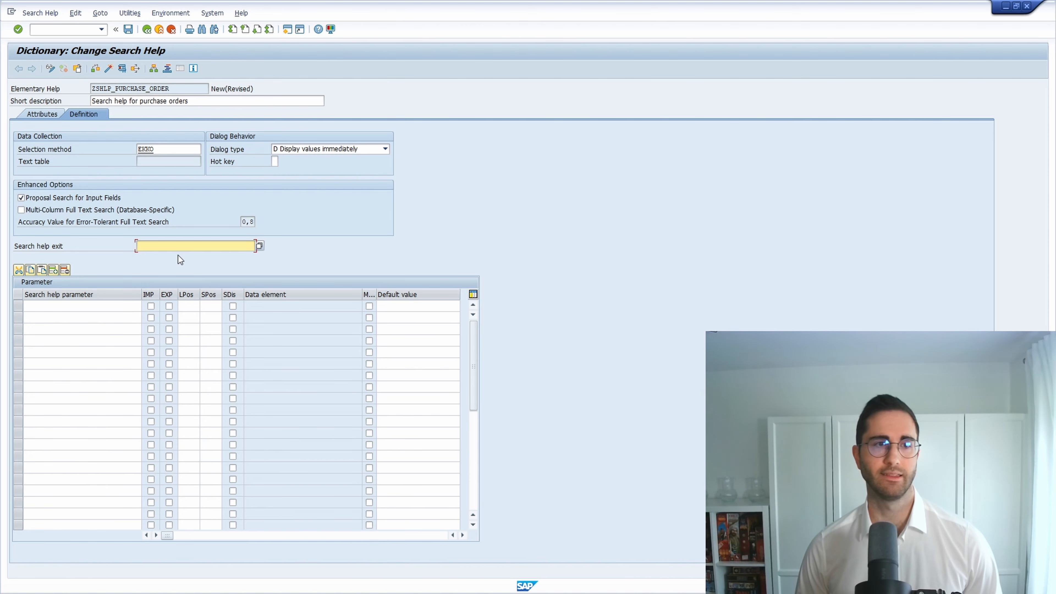
left_click(174, 149)
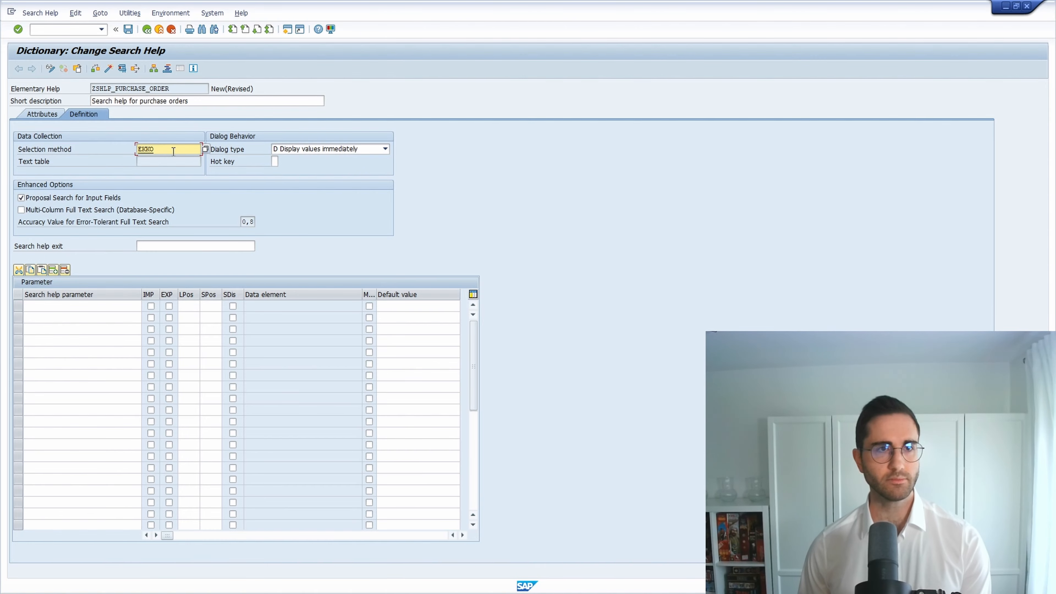
Add the EKKO fields EBELN, BUKRS, BSTYP, BSART and ERNAM as search help parameters.
left_click(115, 306)
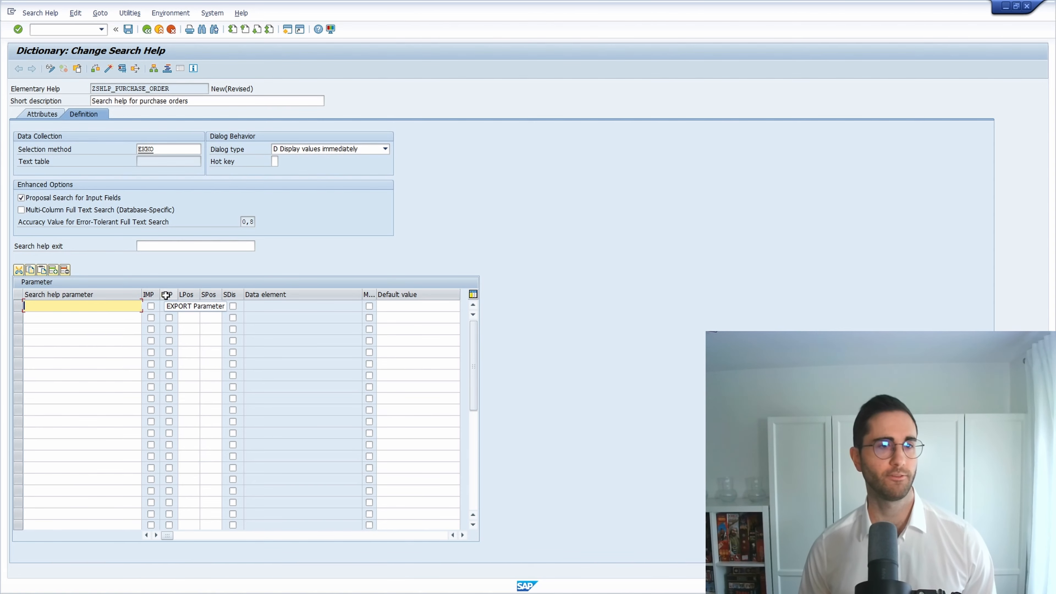
left_click(145, 305)
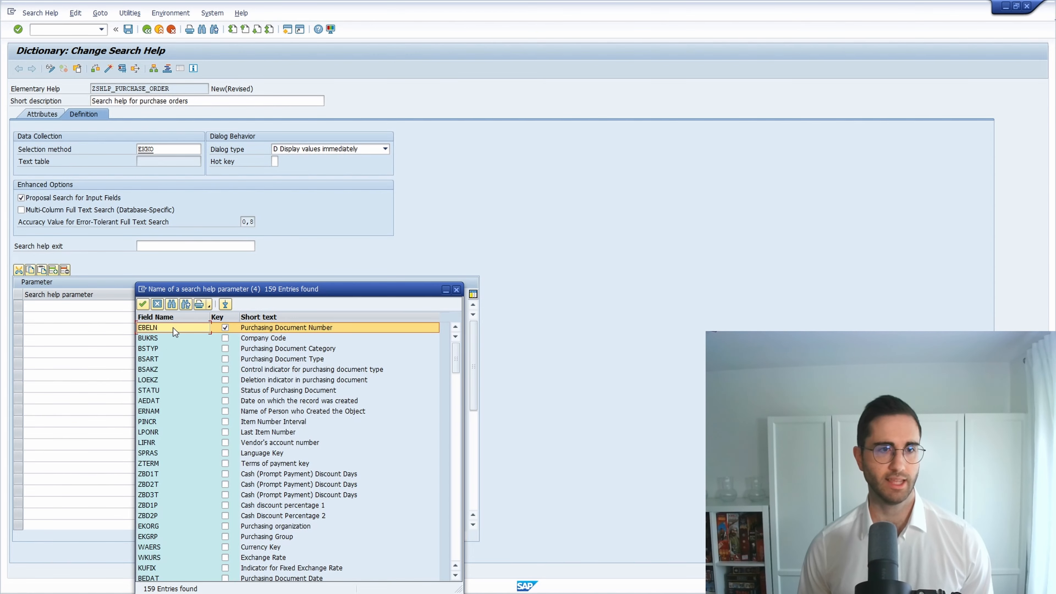
double_click(173, 327)
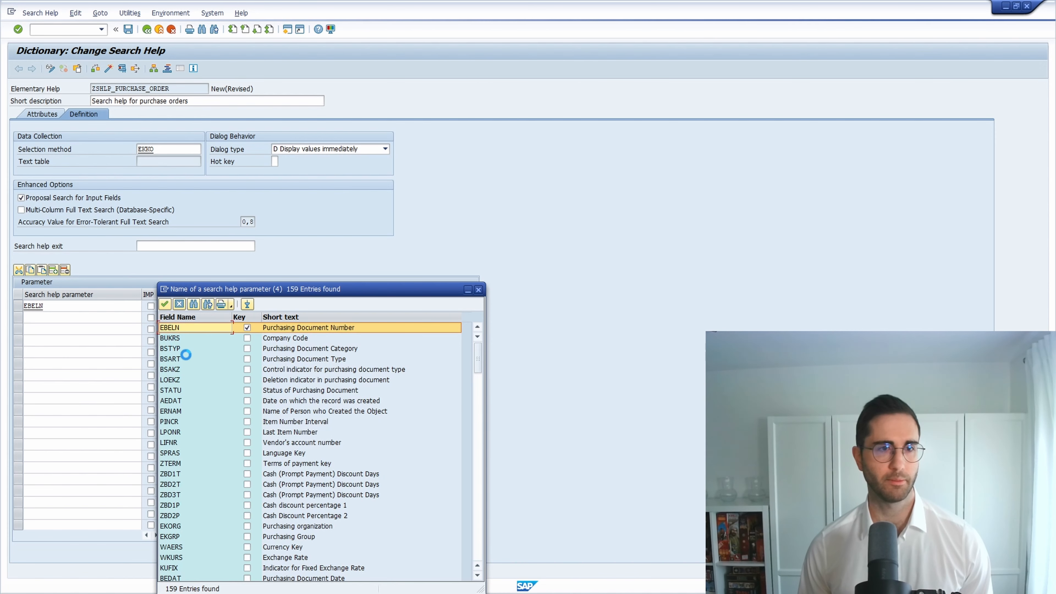
double_click(186, 338)
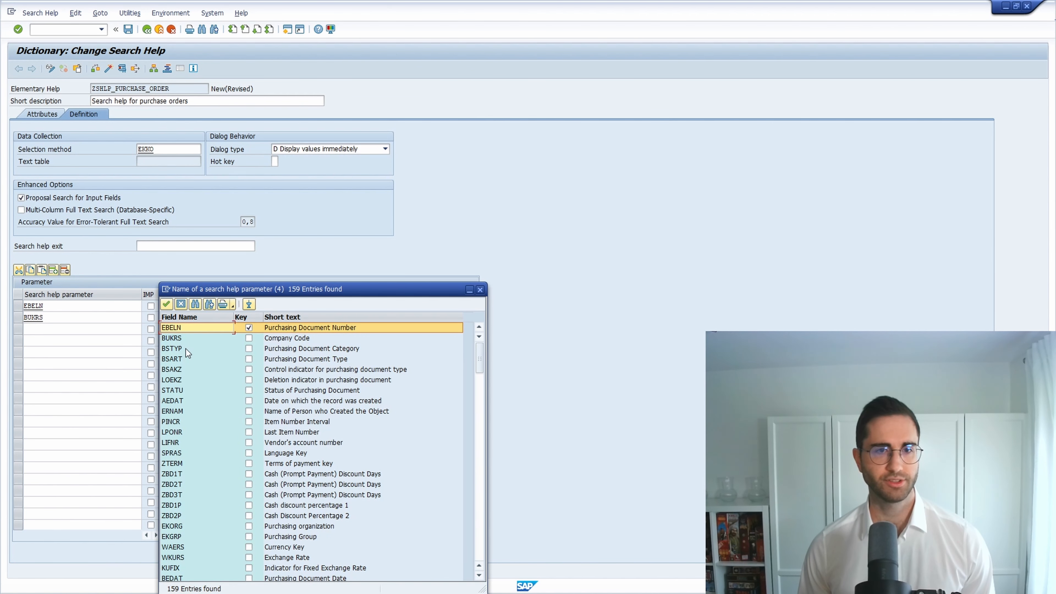
double_click(187, 350)
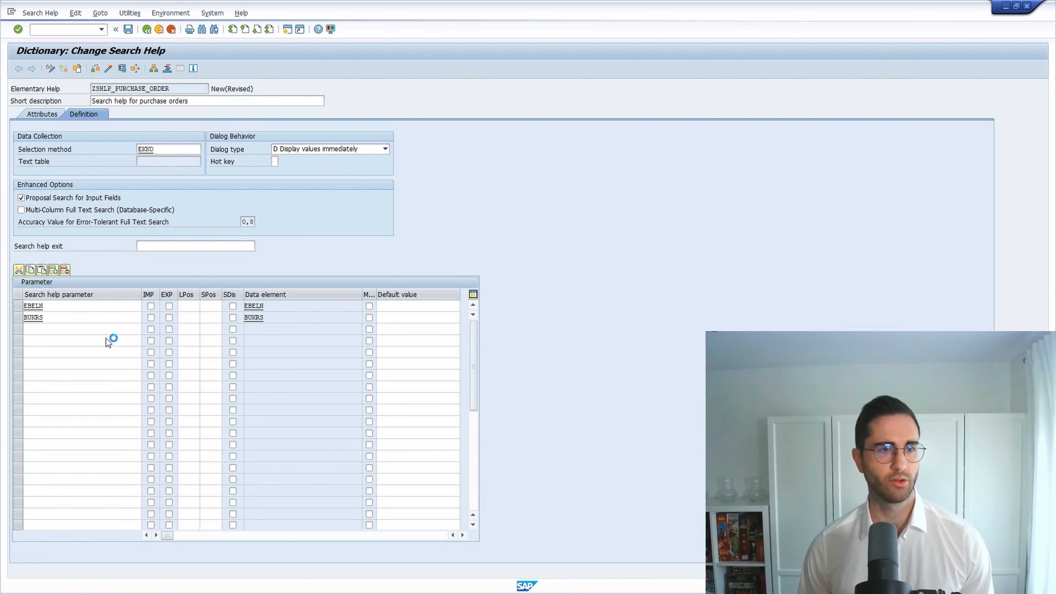
left_click(106, 340)
left_click(145, 340)
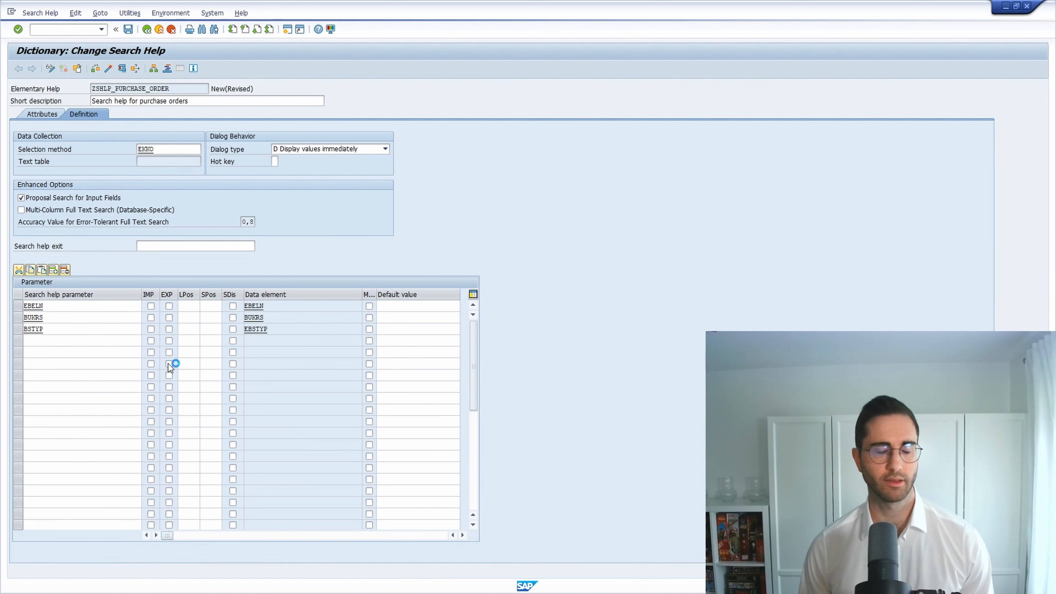
double_click(209, 358)
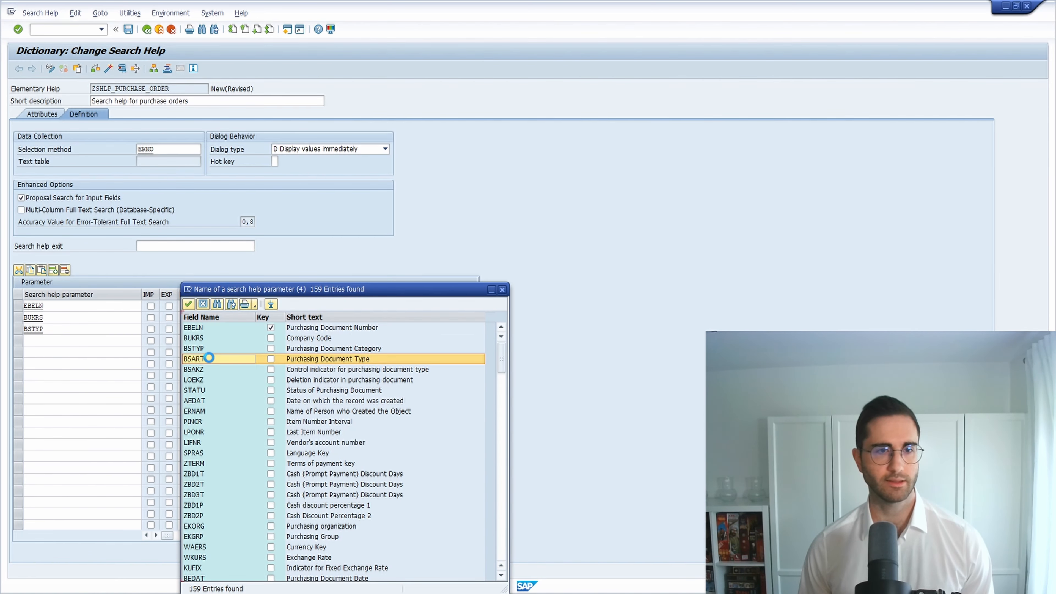
left_click(79, 350)
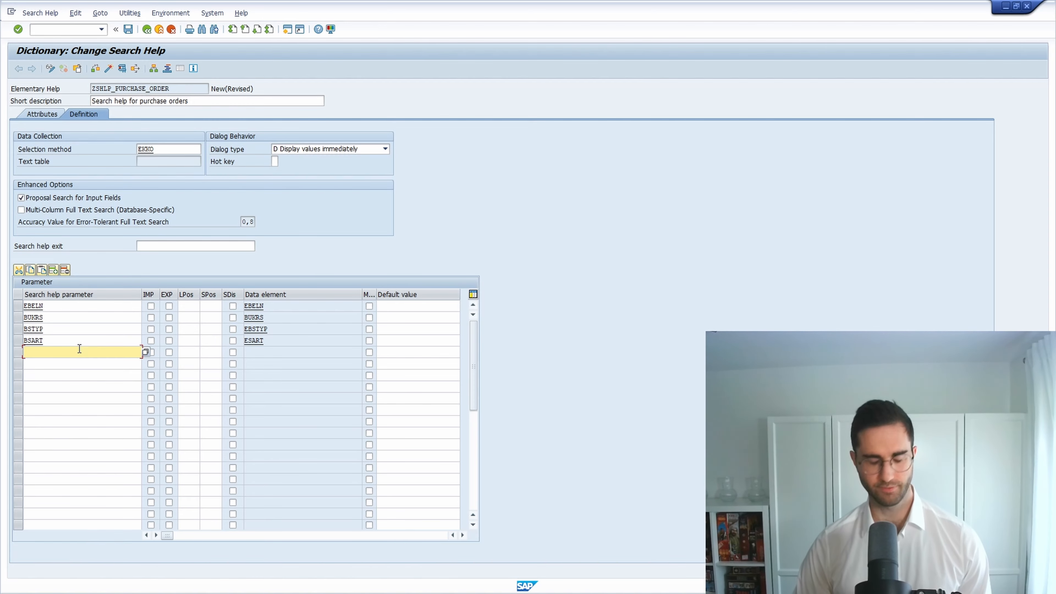
type("ernam")
key("Return")
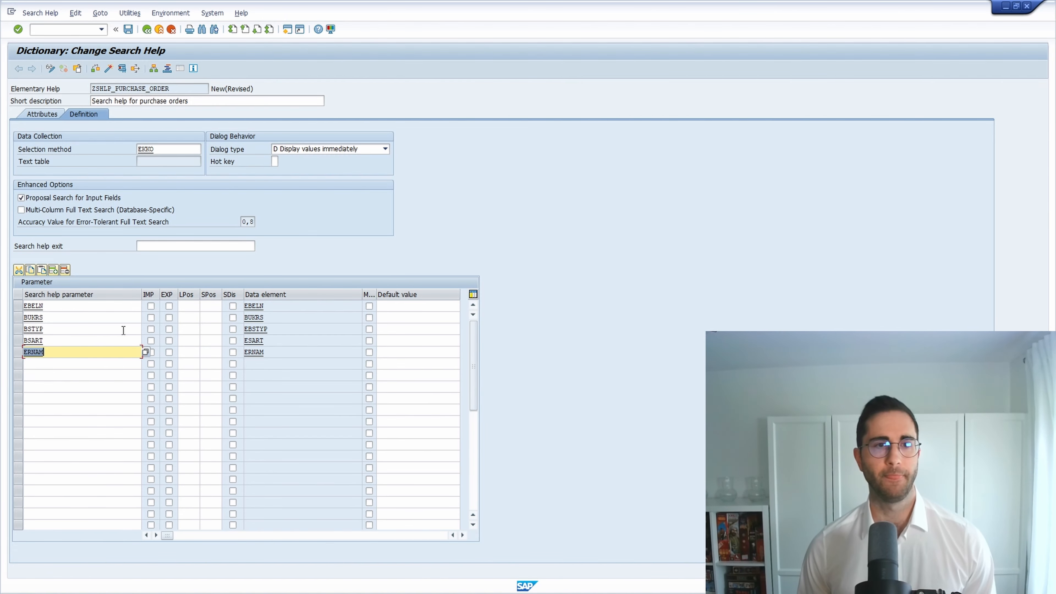
Mark the parameters EBELN, BUKRS, BSTYP, BSART and ERNAM as import parameters.
left_click(150, 306)
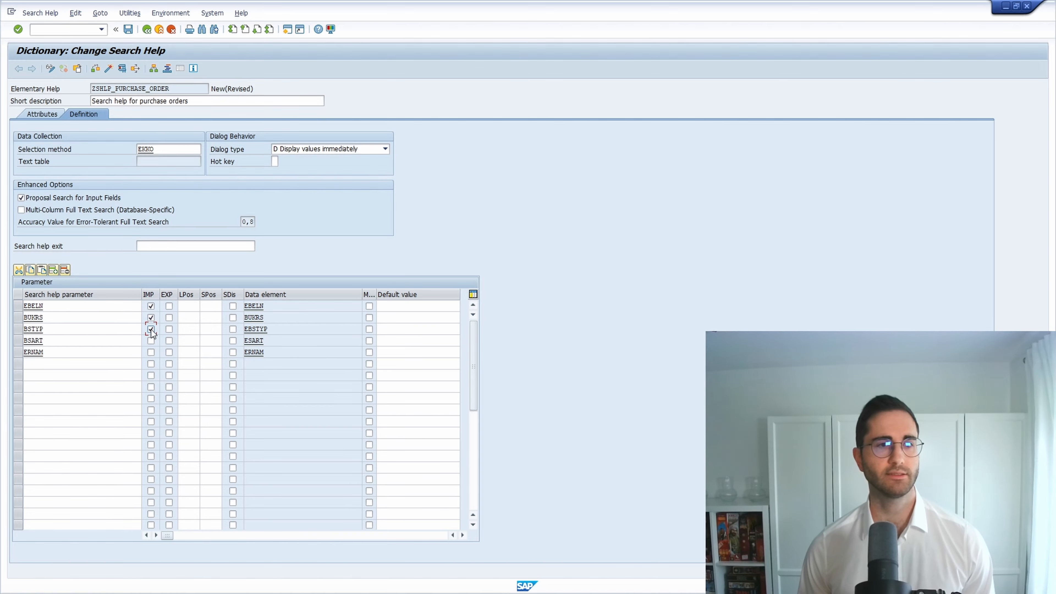
left_click(149, 341)
left_click(151, 352)
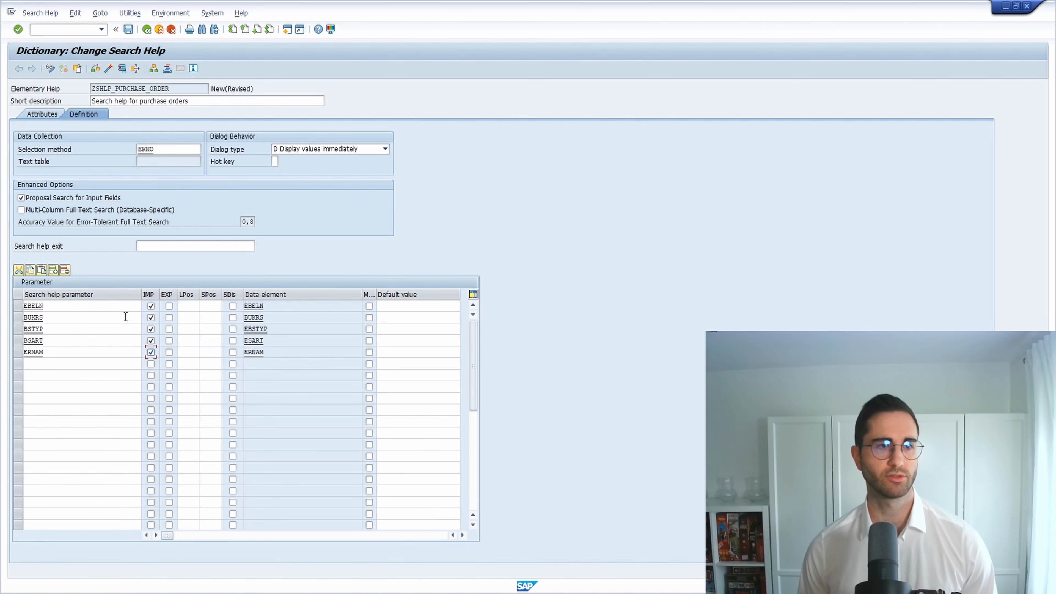
Mark EBELN as an export parameter and set its list and selection positions to 1.
left_click(169, 306)
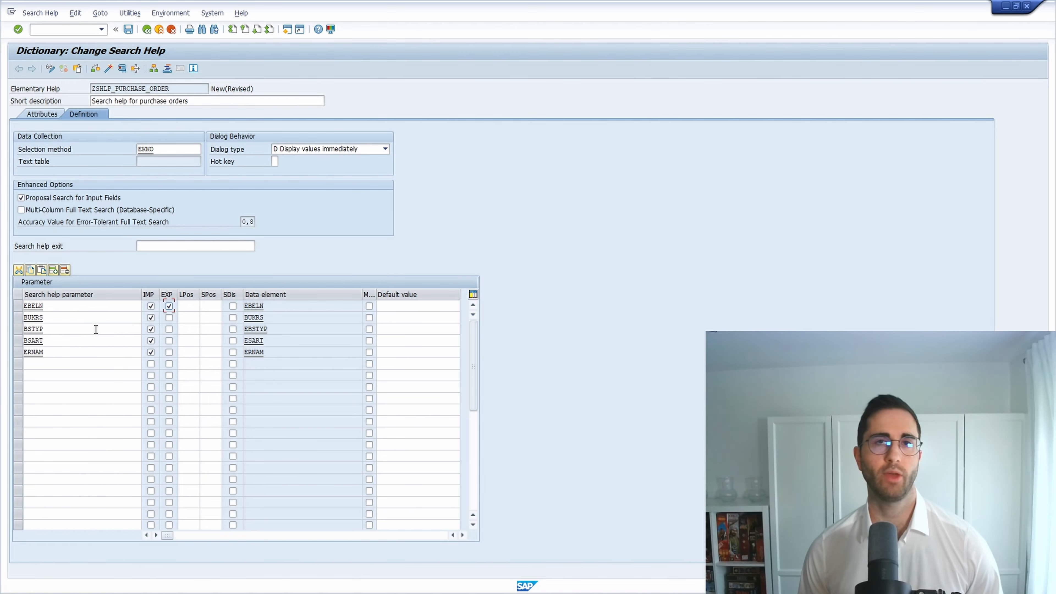
left_click(193, 306)
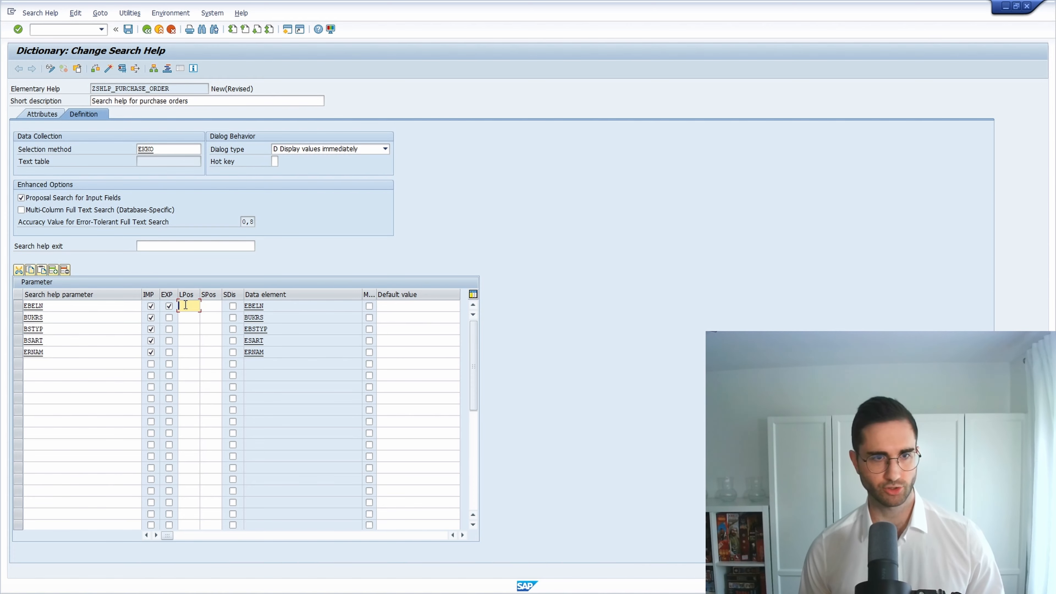
left_click(204, 306)
type("1")
Set the list and selection positions to 2 for BUKRS and 3 for BSTYP.
left_click(192, 318)
type("2")
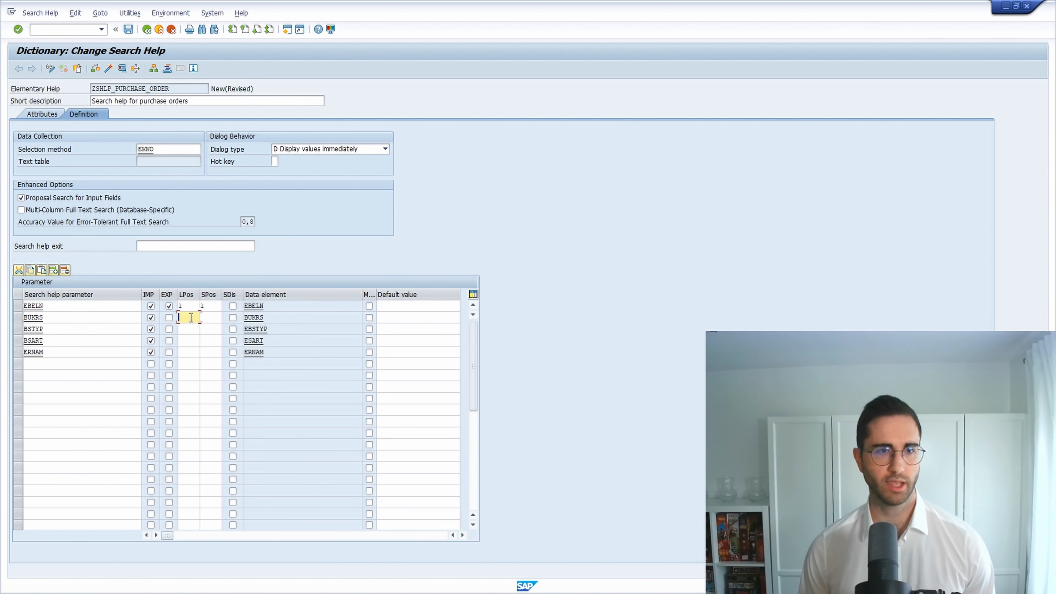
left_click(206, 318)
type("2")
left_click(193, 329)
type("3")
left_click(210, 329)
type("3")
Set the list and selection positions to 4 for BSART and 5 for ERNAM.
left_click(191, 340)
type("4")
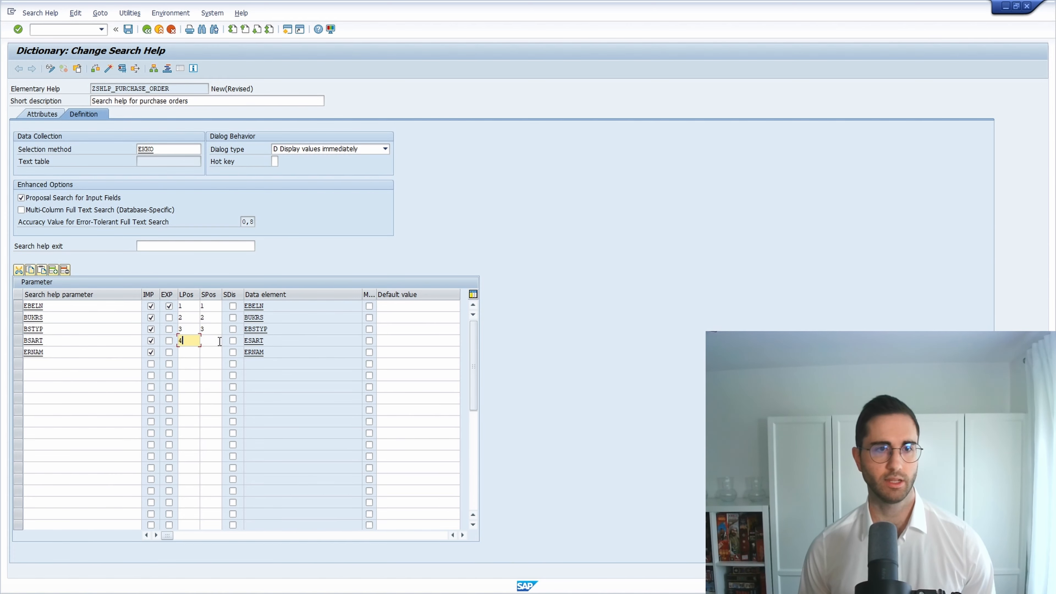
left_click(204, 340)
type("4")
left_click(192, 351)
type("5")
left_click(209, 353)
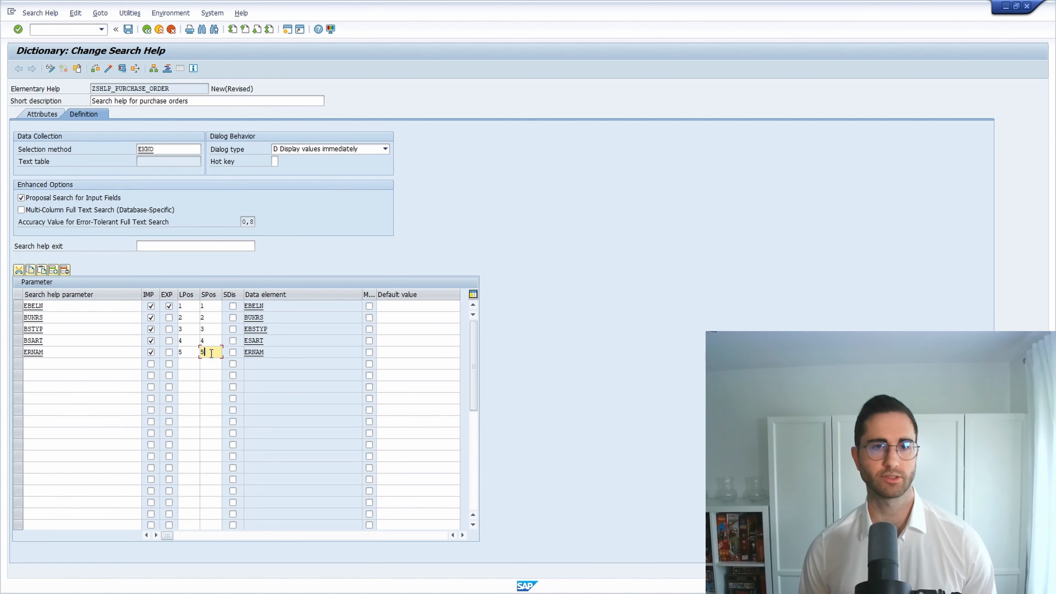
type("5")
key("Return")
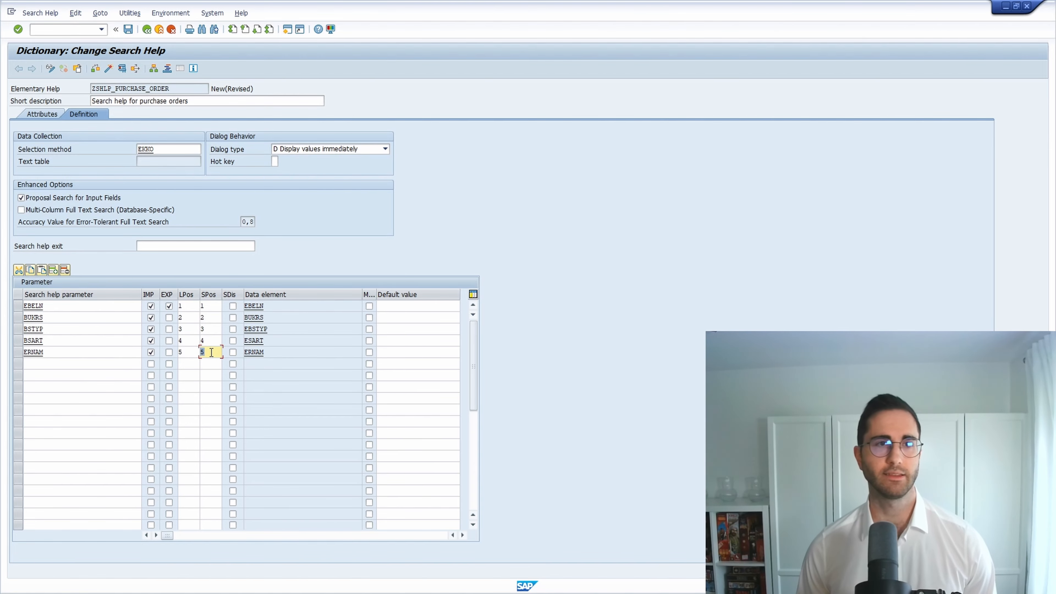
Save the search help ZSHLP_PURCHASE_ORDER in package $TMP and activate it.
left_click(129, 32)
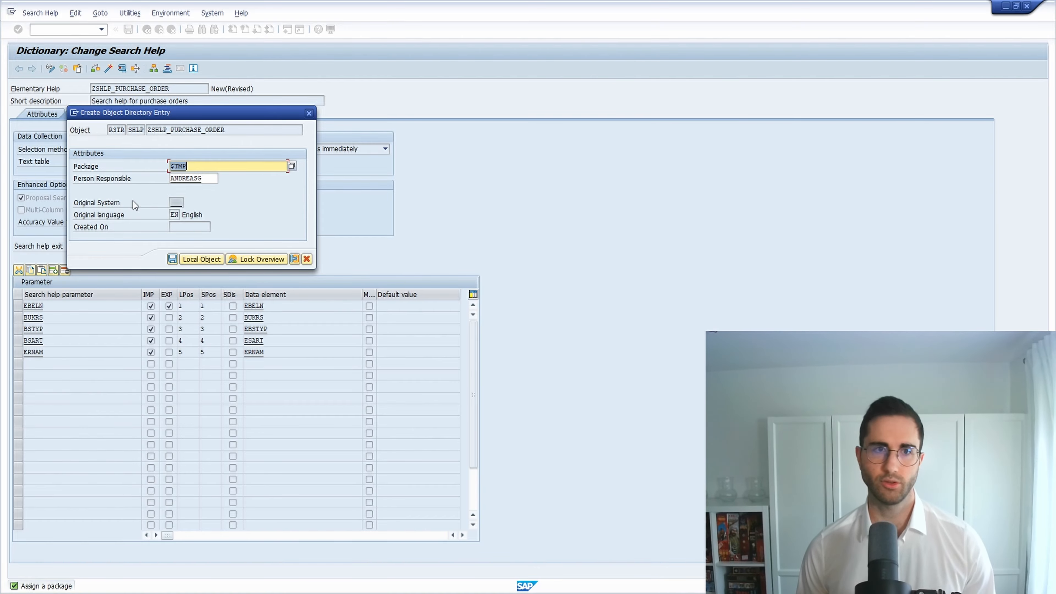
left_click(172, 261)
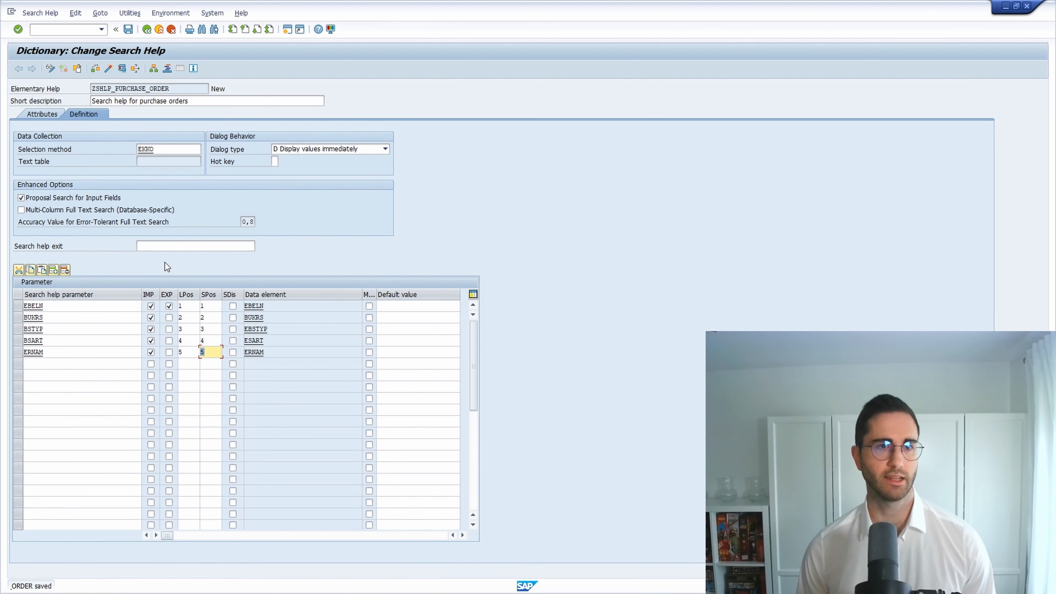
left_click(108, 69)
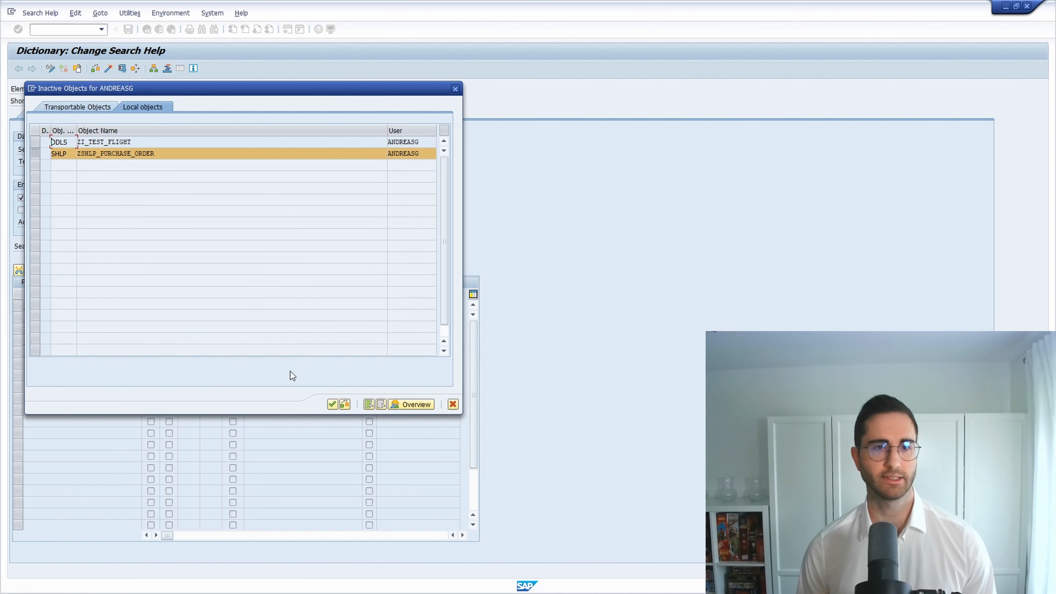
left_click(331, 405)
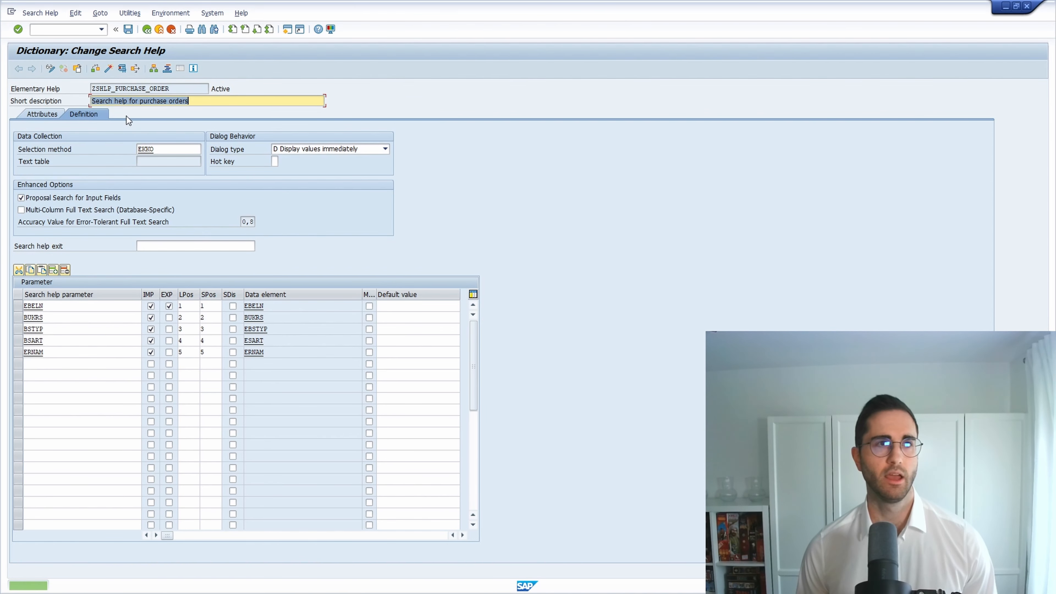
View the test dialog of the search help and close it again.
left_click(124, 69)
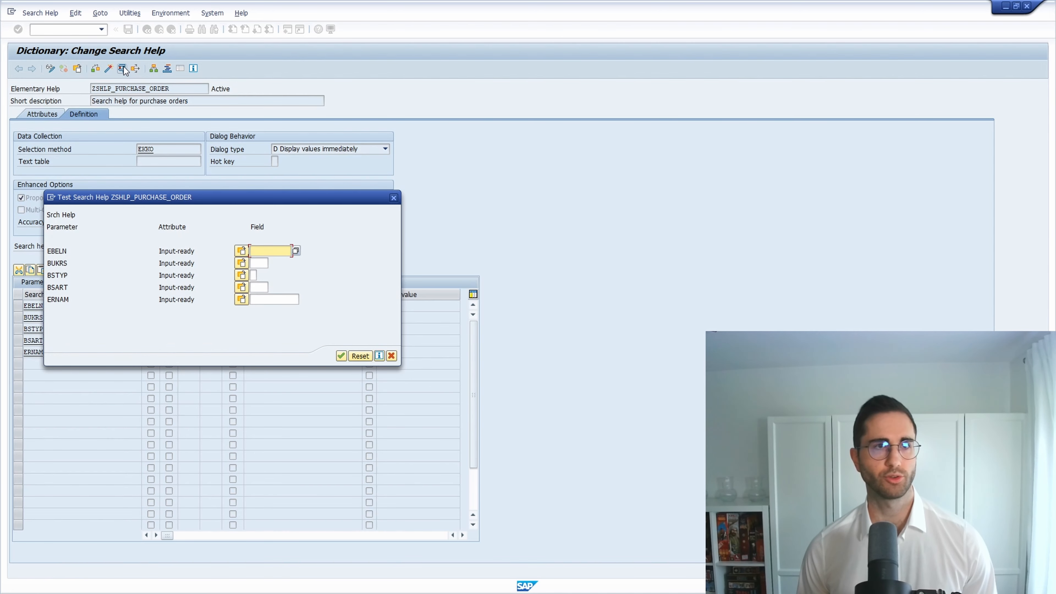
left_click(393, 201)
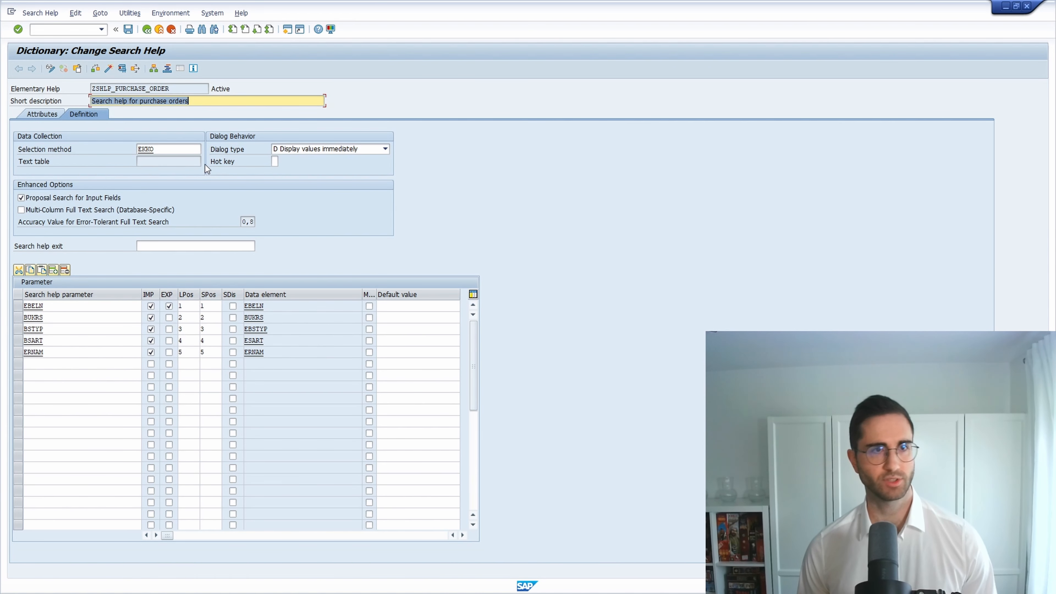
Copy the name of the search help and open the database table ZTEST_AGENTS for changing.
double_click(171, 89)
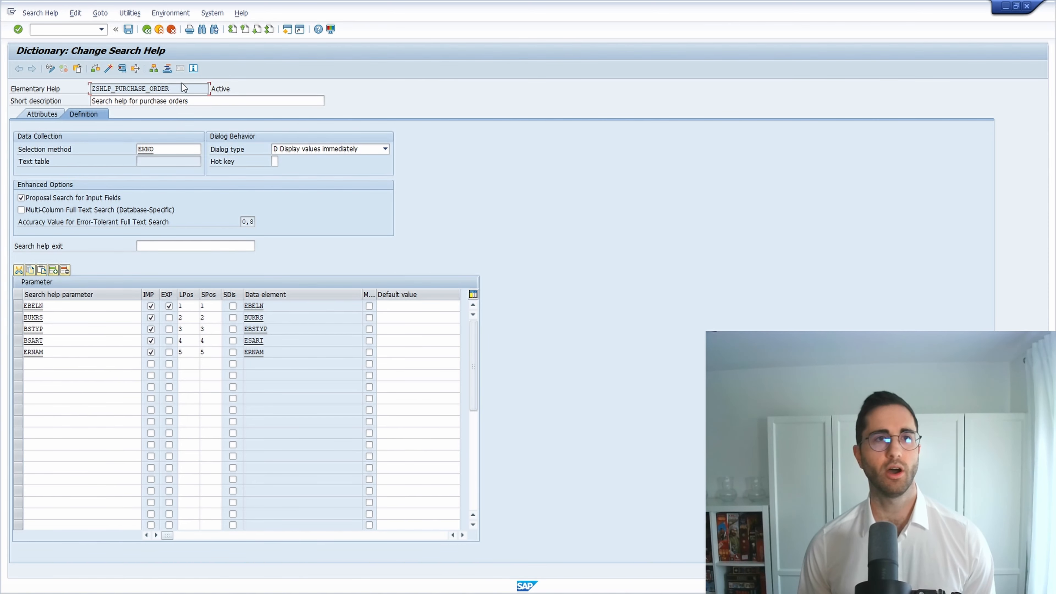
left_click_drag(182, 89, 126, 74)
key("ctrl+c")
left_click(146, 29)
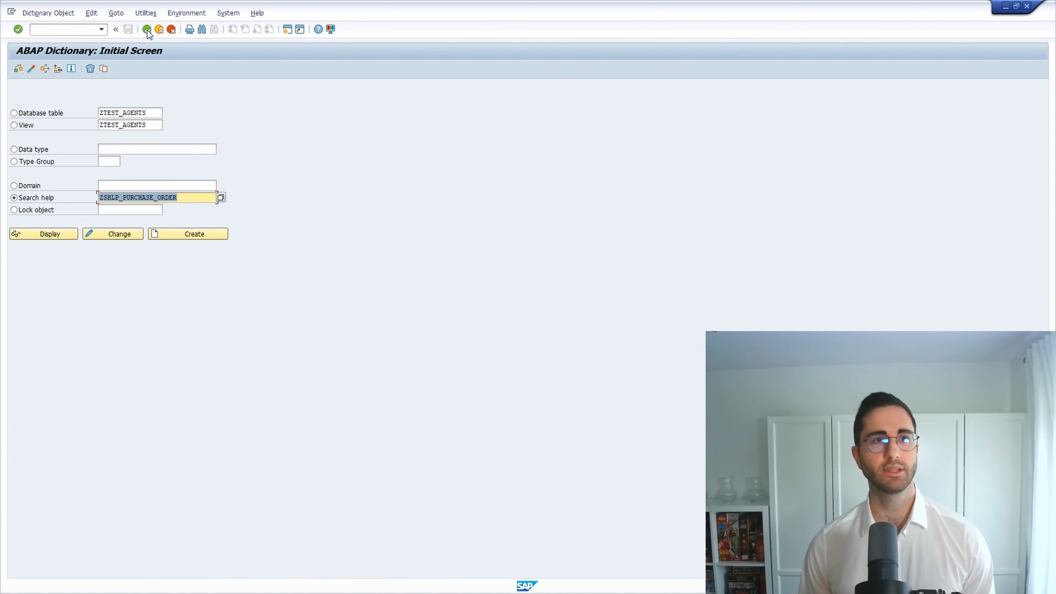
left_click(41, 114)
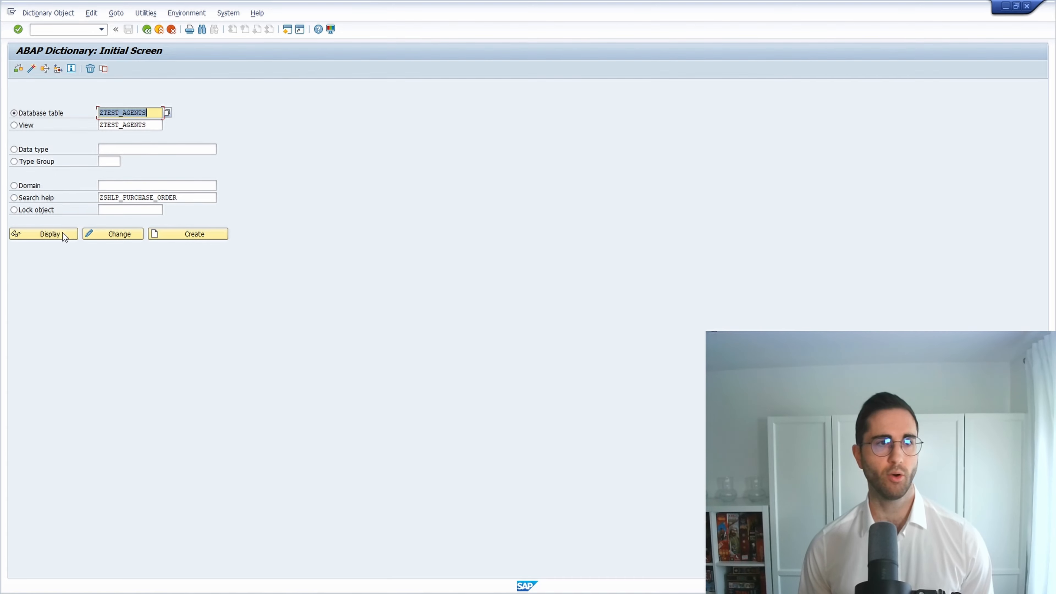
left_click(99, 234)
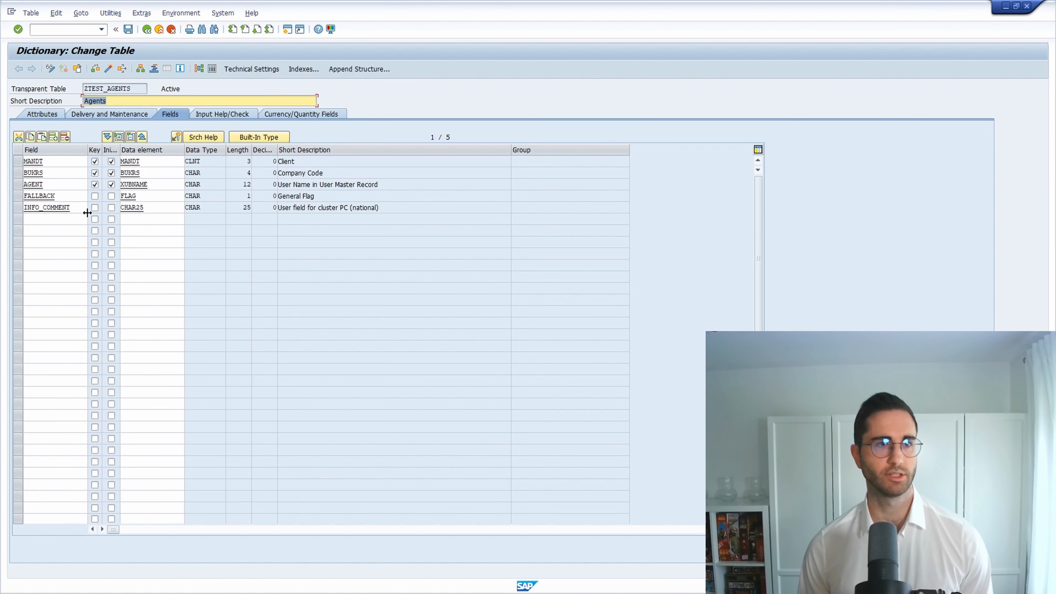
Add a field PO with data element EBELN to the table ZTEST_AGENTS.
left_click(66, 220)
type("PO")
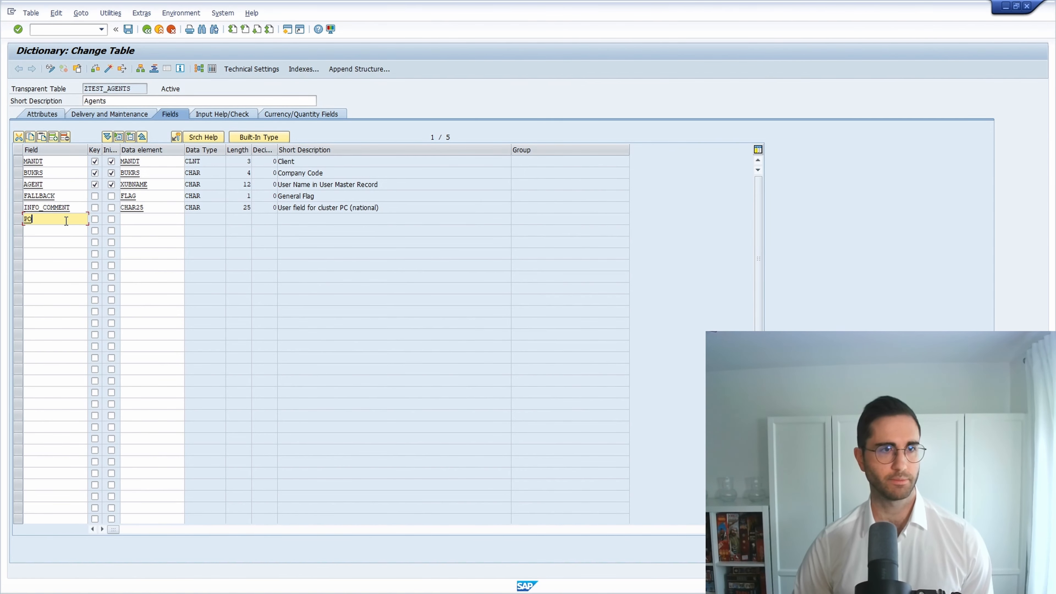
key("Tab")
key("Tab")
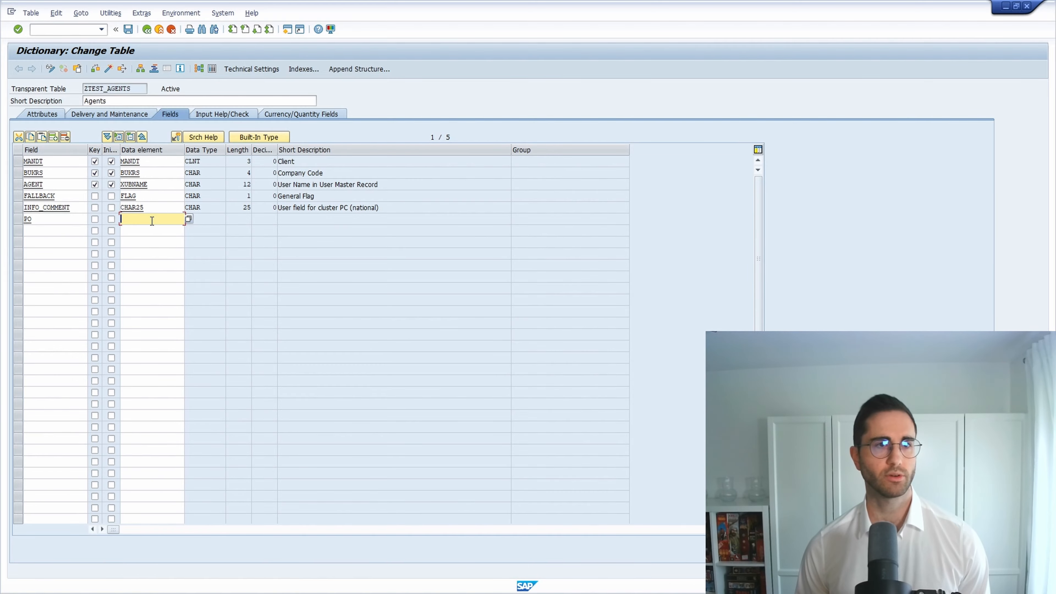
left_click(152, 219)
type("ebeln")
key("Return")
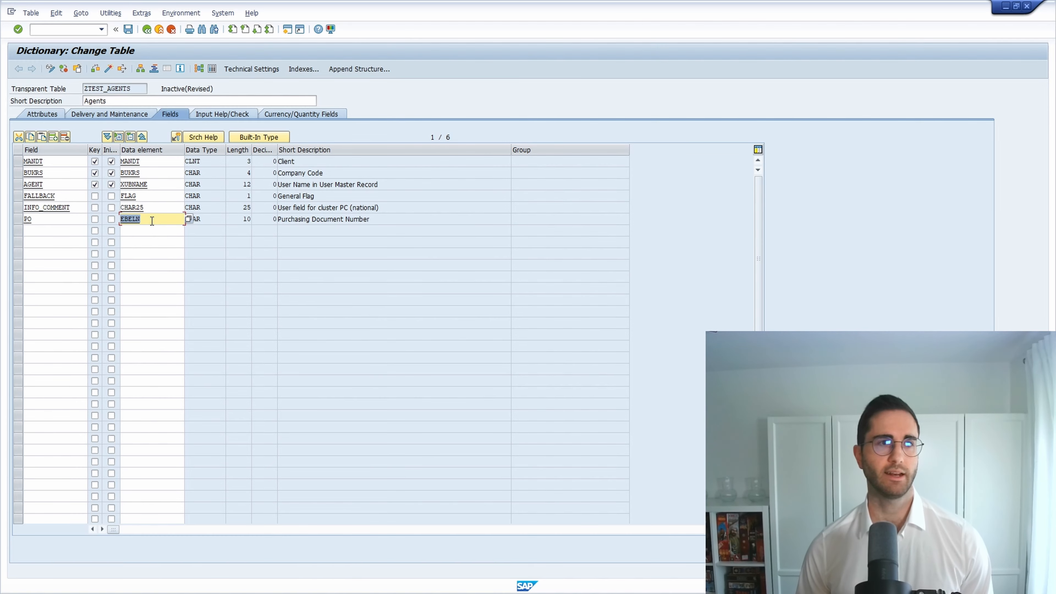
Assign the search help ZSHLP_PURCHASE_ORDER to the field PO.
left_click(81, 218)
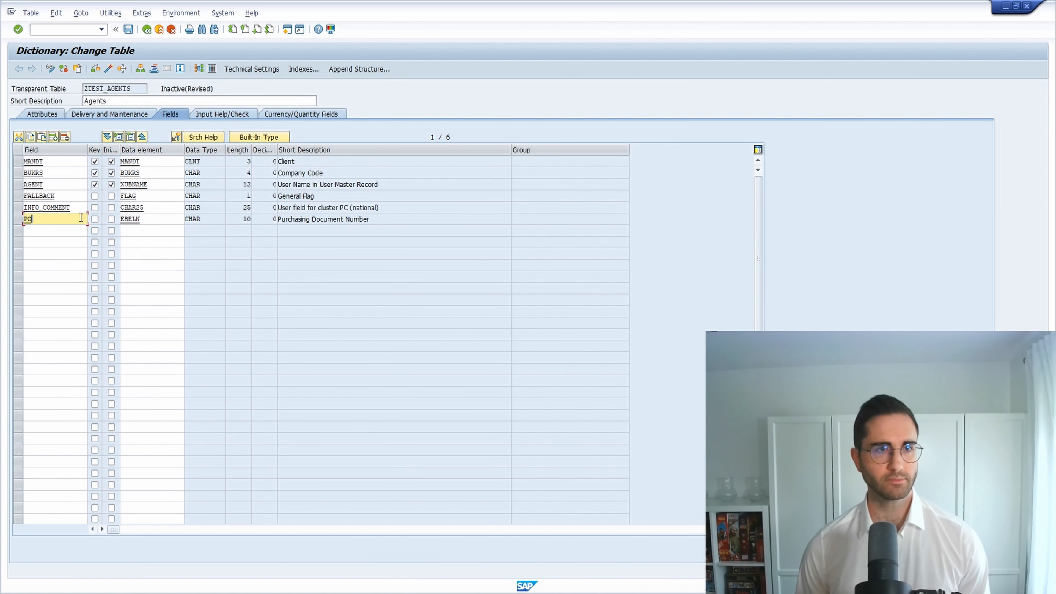
left_click(209, 138)
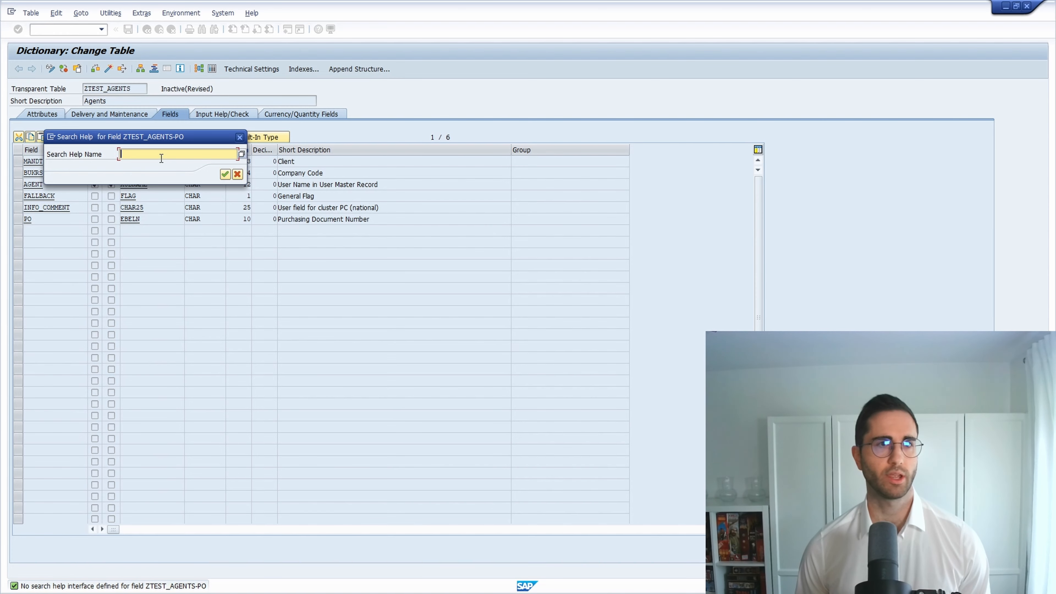
key("ctrl+v")
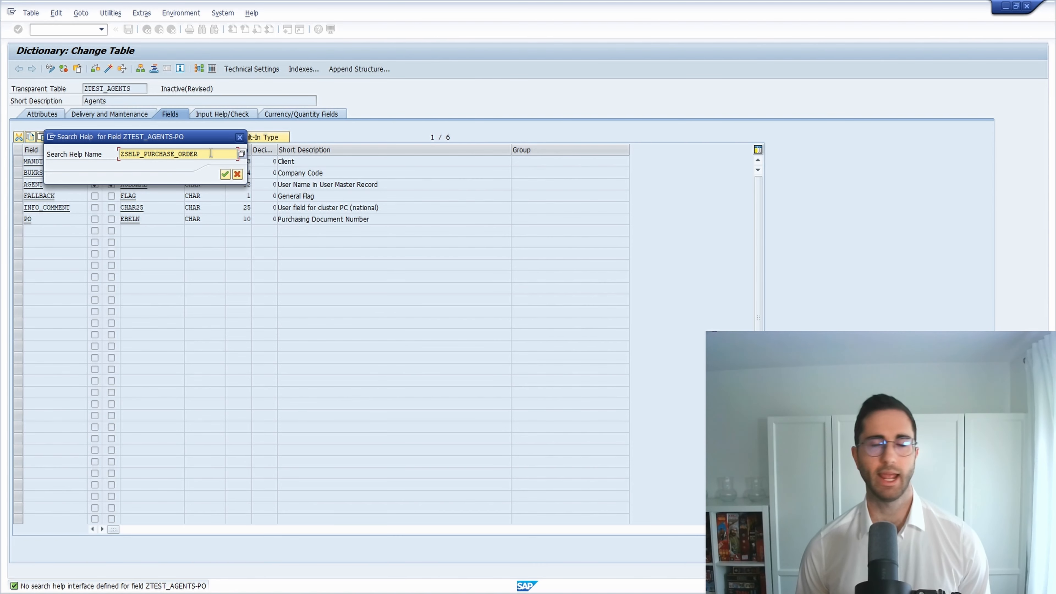
left_click(225, 174)
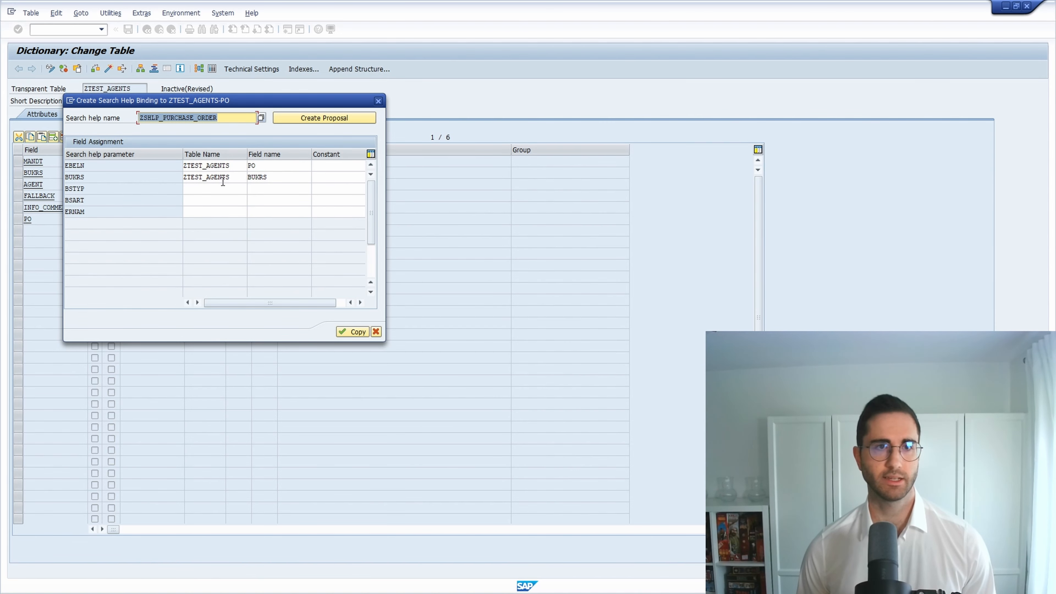
Remove the table and field assignment of BUKRS from the search help binding and apply the binding.
double_click(277, 178)
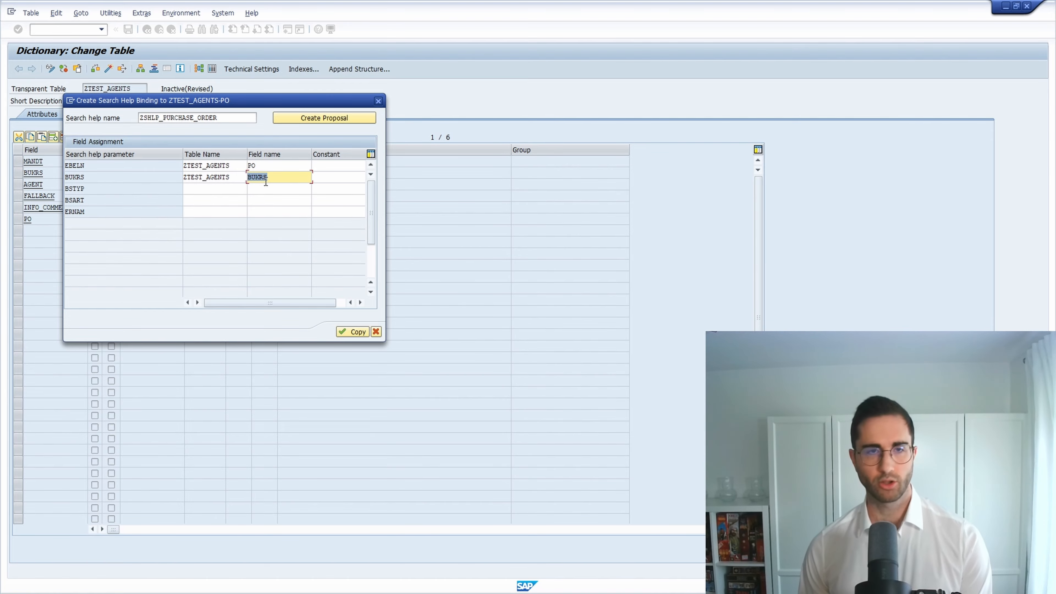
key("Delete")
double_click(208, 177)
key("Delete")
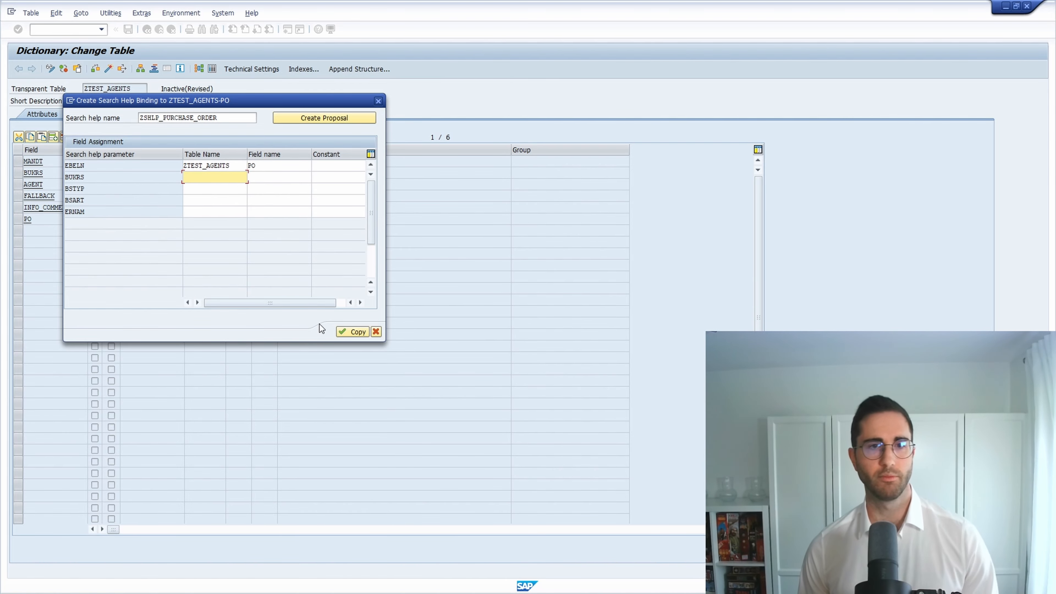
left_click(355, 333)
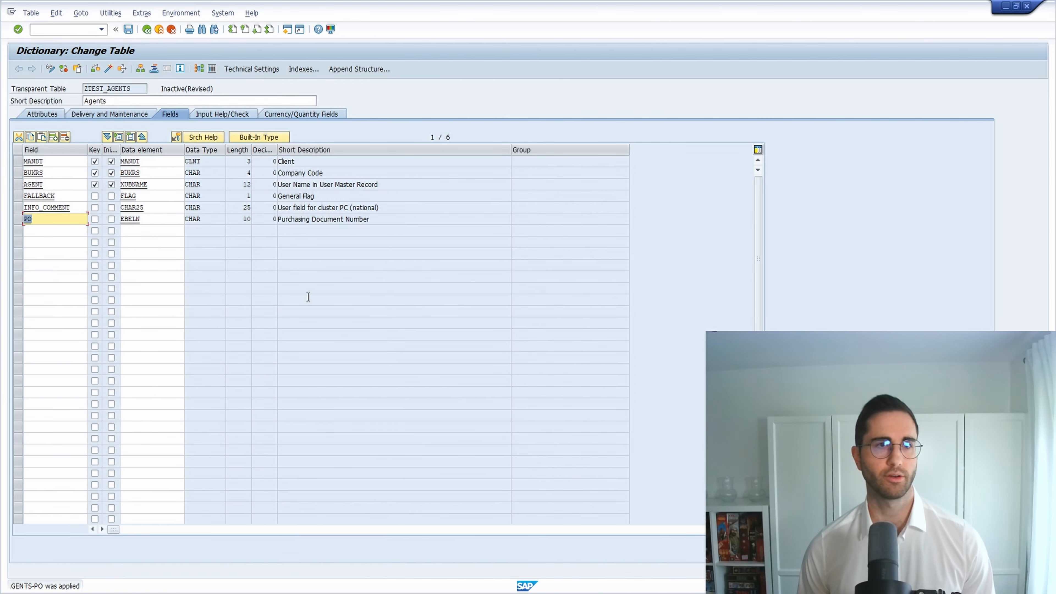
Examine the input help origin and search help assigned to the table's fields, especially BUKRS.
left_click(220, 117)
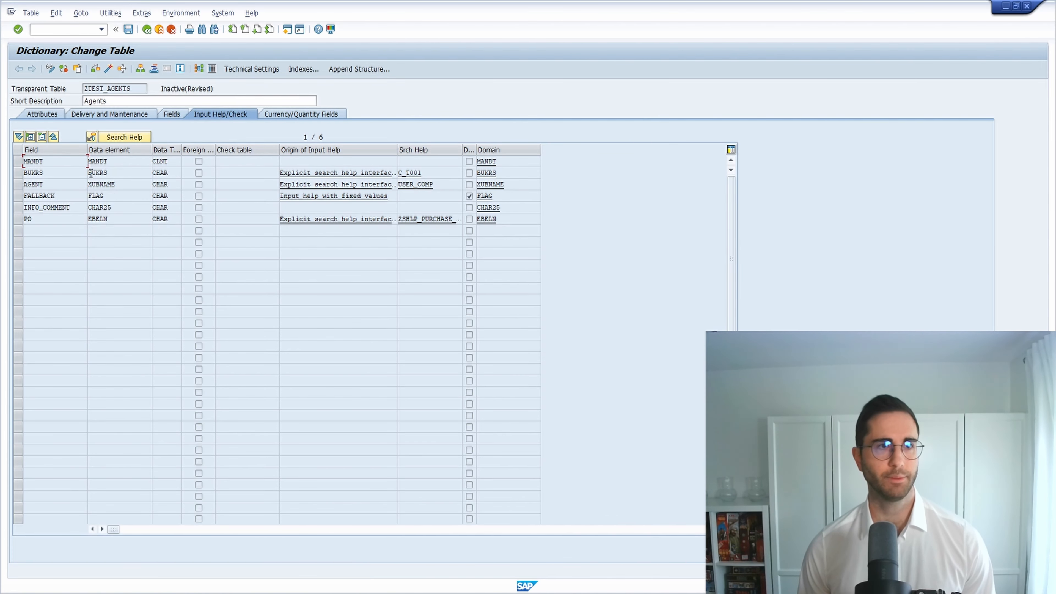
left_click(18, 173)
left_click_drag(426, 174, 360, 175)
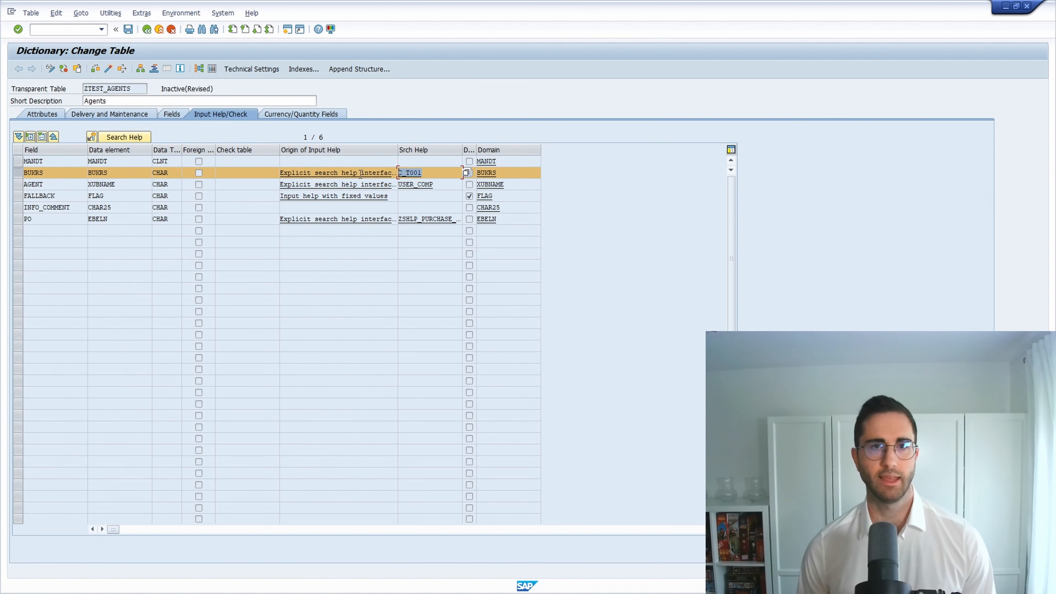
left_click(436, 174)
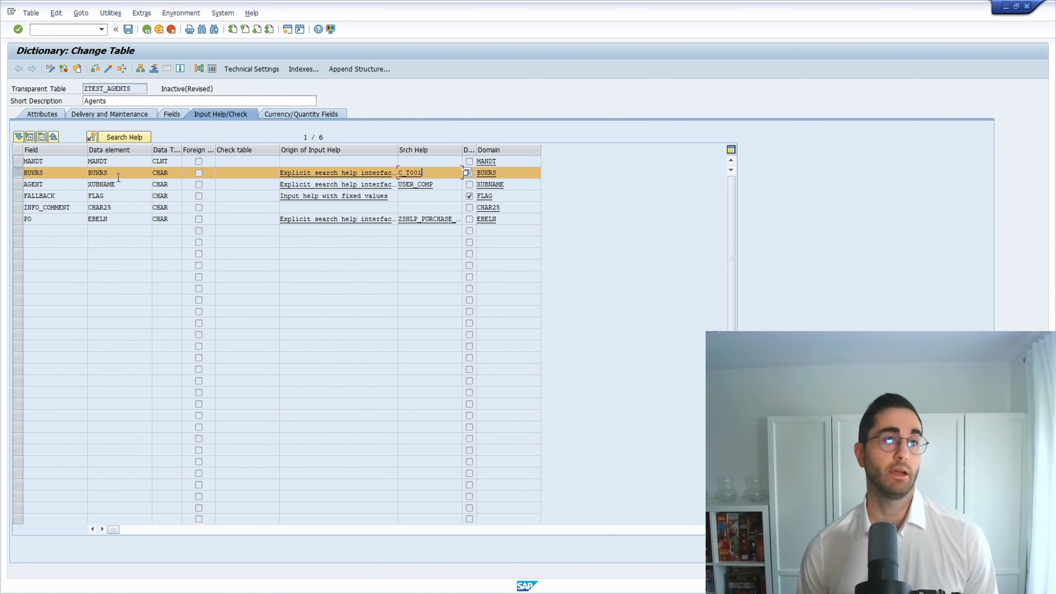
left_click(19, 173)
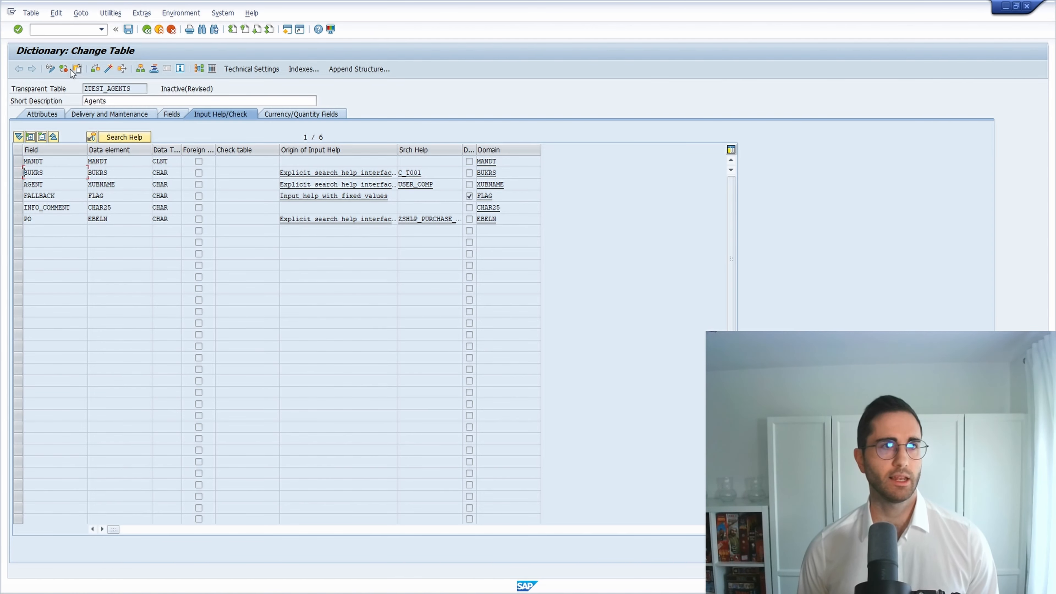
Activate the changed table ZTEST_AGENTS.
left_click(109, 69)
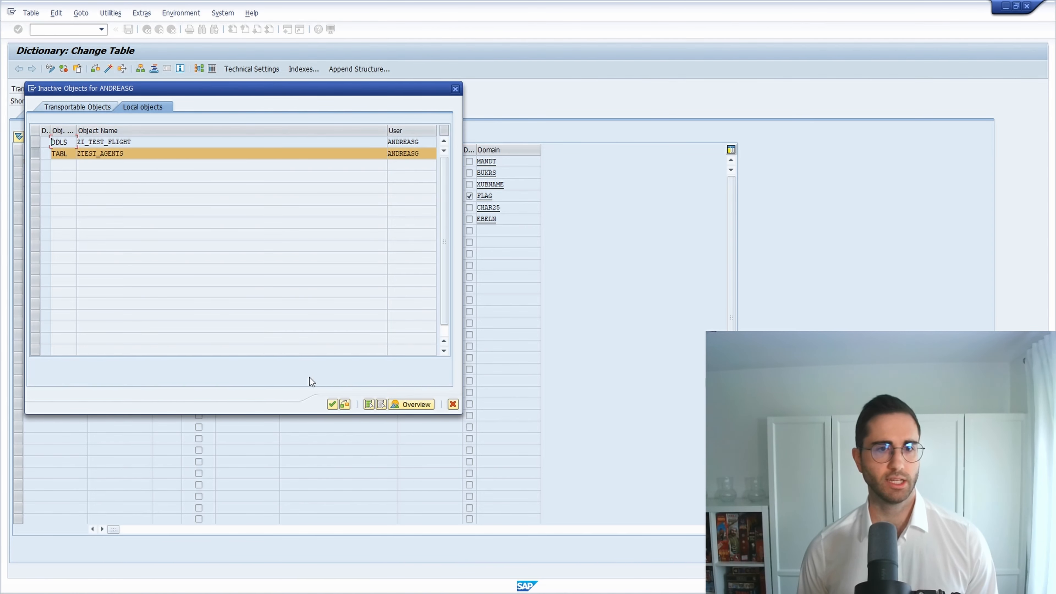
left_click(331, 404)
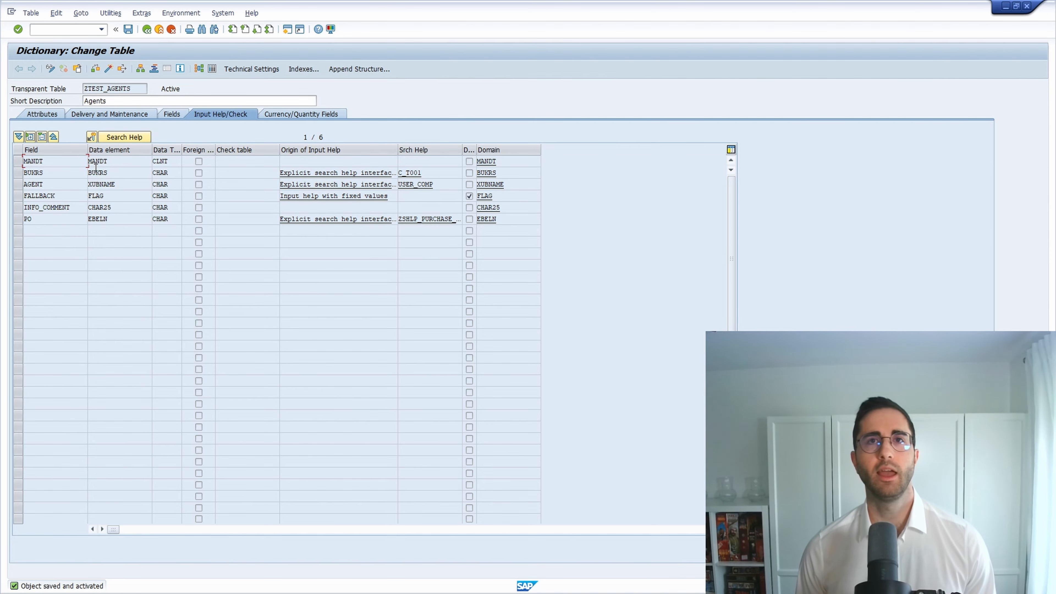
Regenerate the table maintenance dialog of ZTEST_AGENTS for a new field in the structure, covering the overview screen with key and normal fields.
left_click(111, 14)
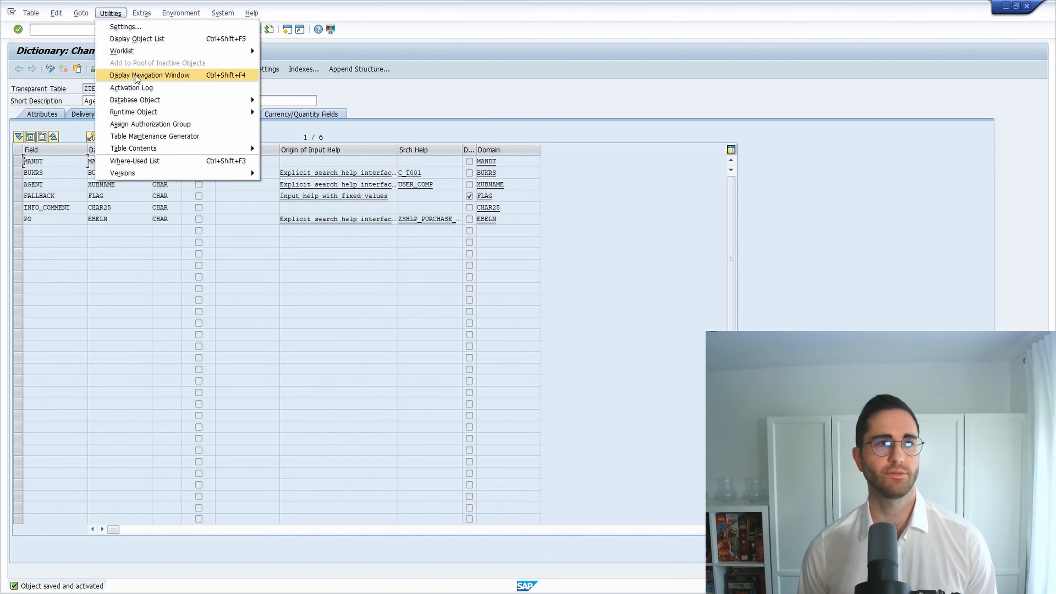
left_click(153, 137)
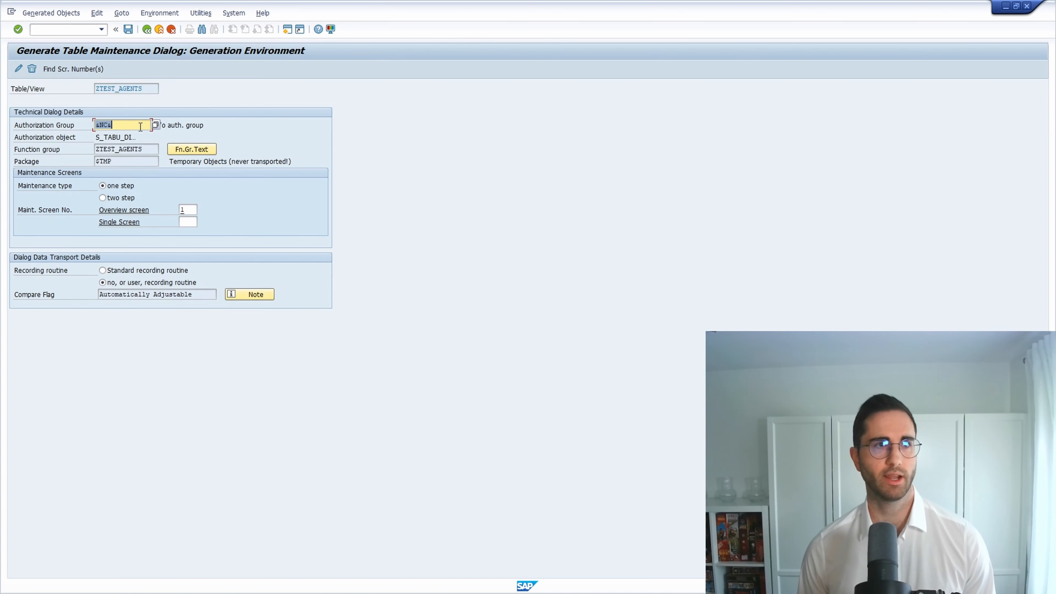
left_click(18, 69)
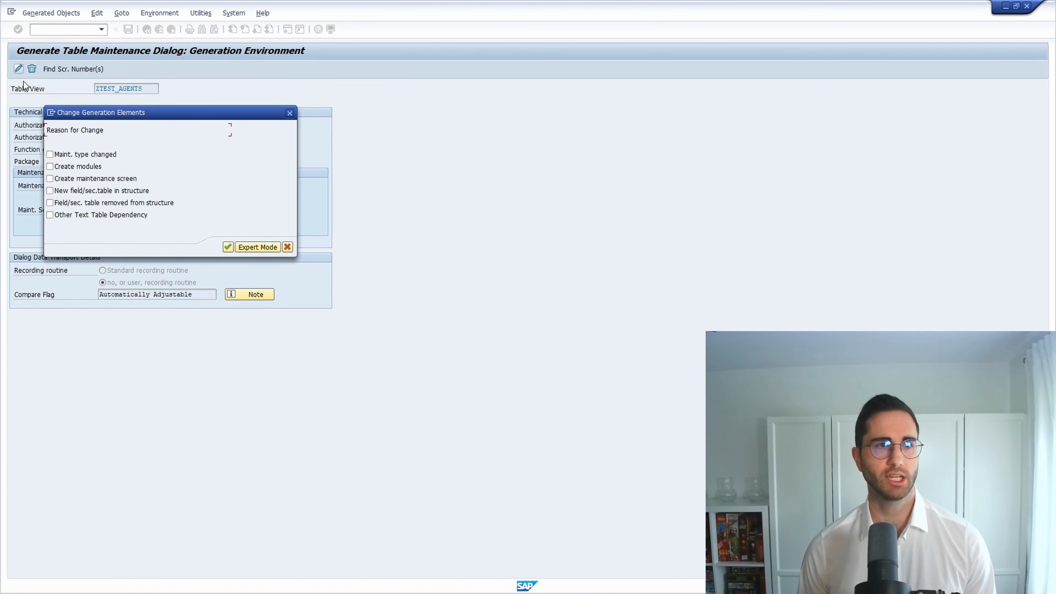
left_click(228, 246)
left_click(104, 166)
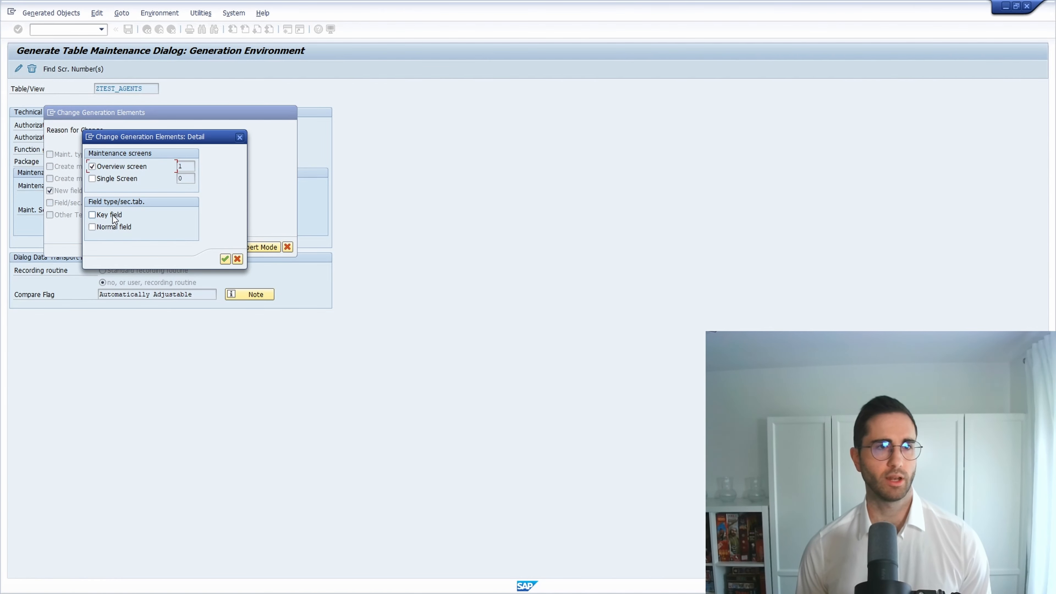
left_click(224, 259)
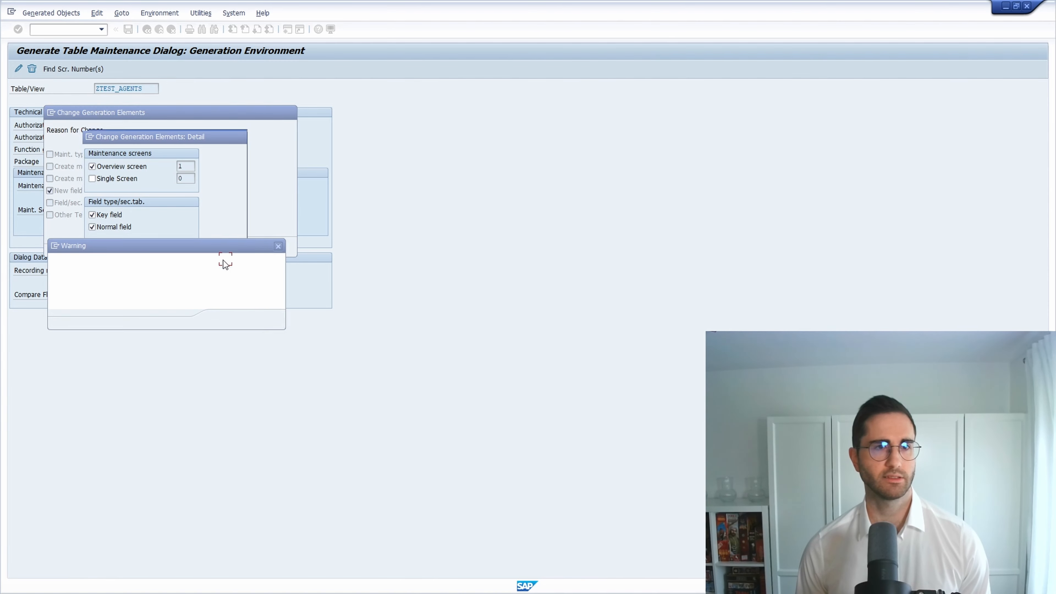
left_click(223, 319)
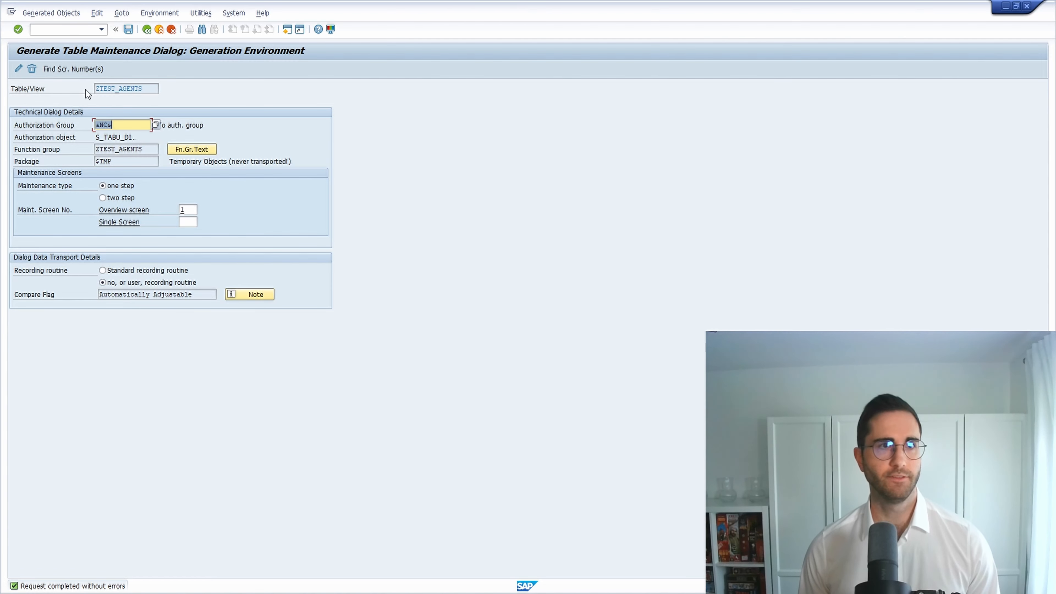
Open the Agents maintenance view by running the transaction /nZTEST_AGENTS.
double_click(102, 87)
key("ctrl+c")
left_click(66, 29)
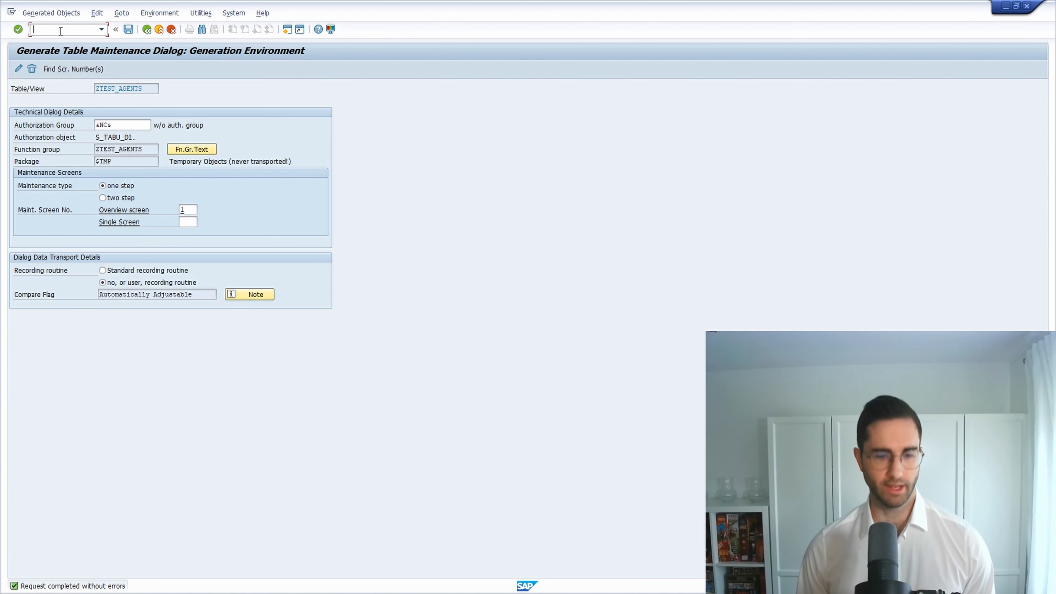
type("/n")
key("ctrl+v")
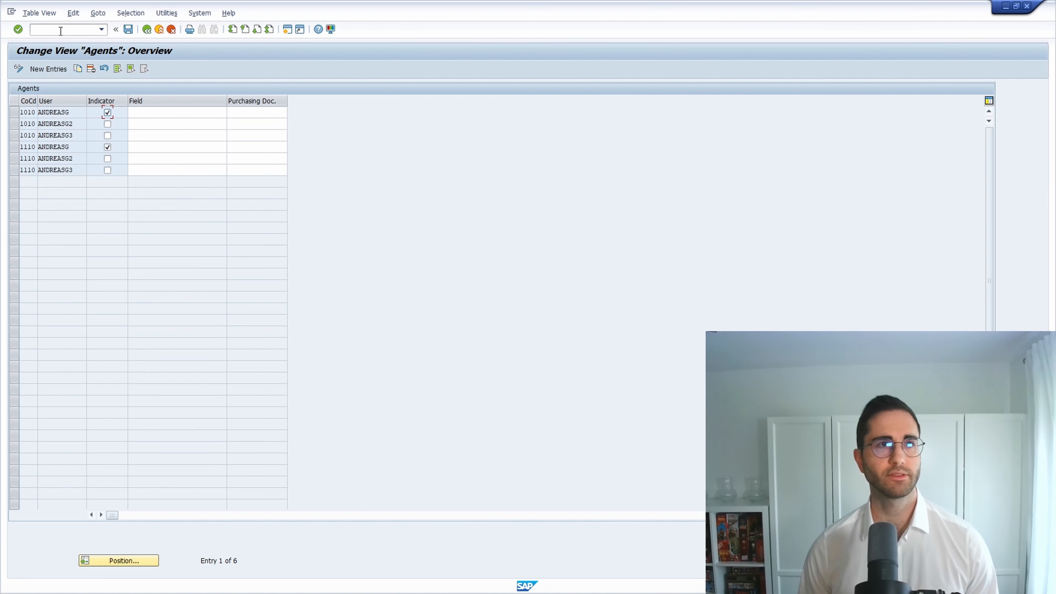
Examine the restriction fields and hit list of the purchasing document input help for the first agent row, and close it.
left_click(252, 113)
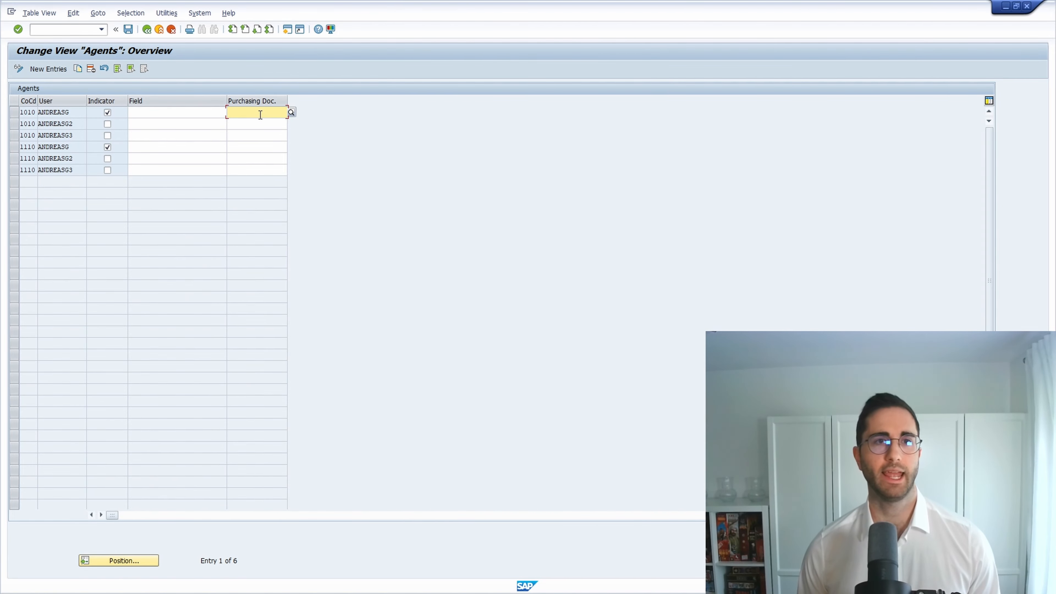
left_click(291, 112)
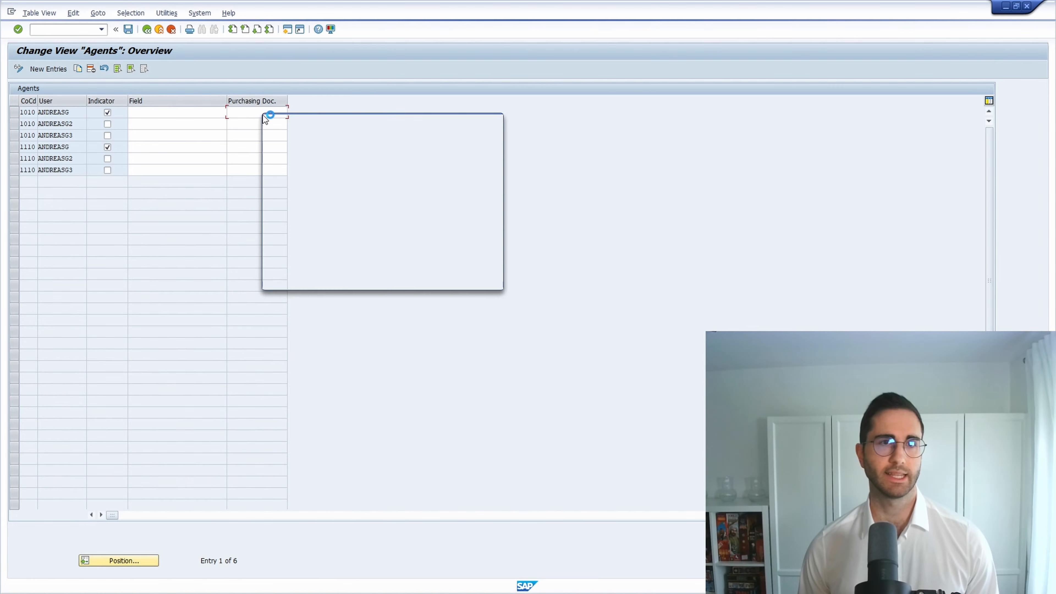
left_click(378, 154)
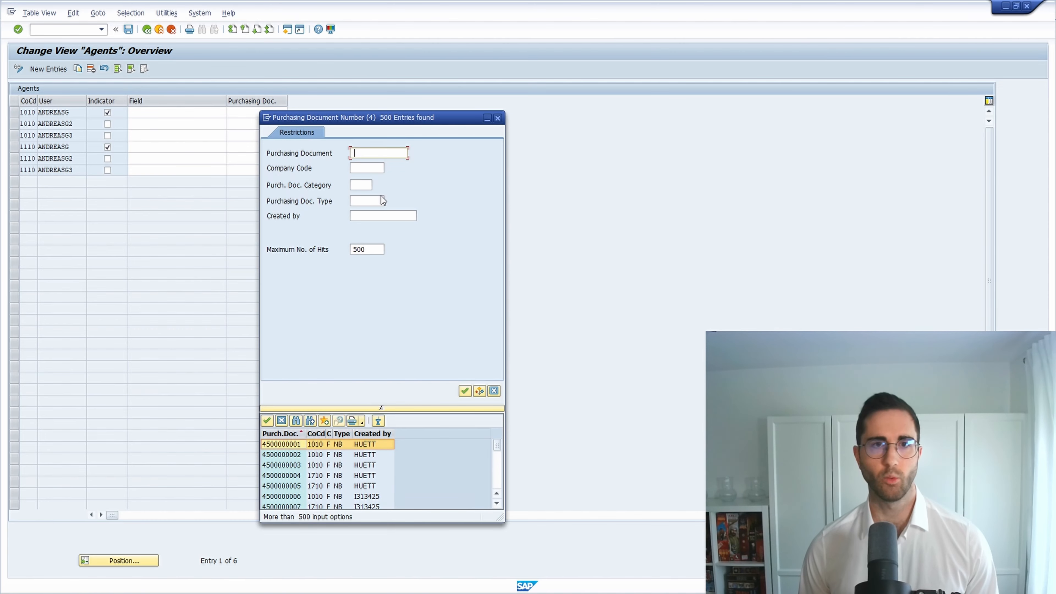
left_click(368, 214)
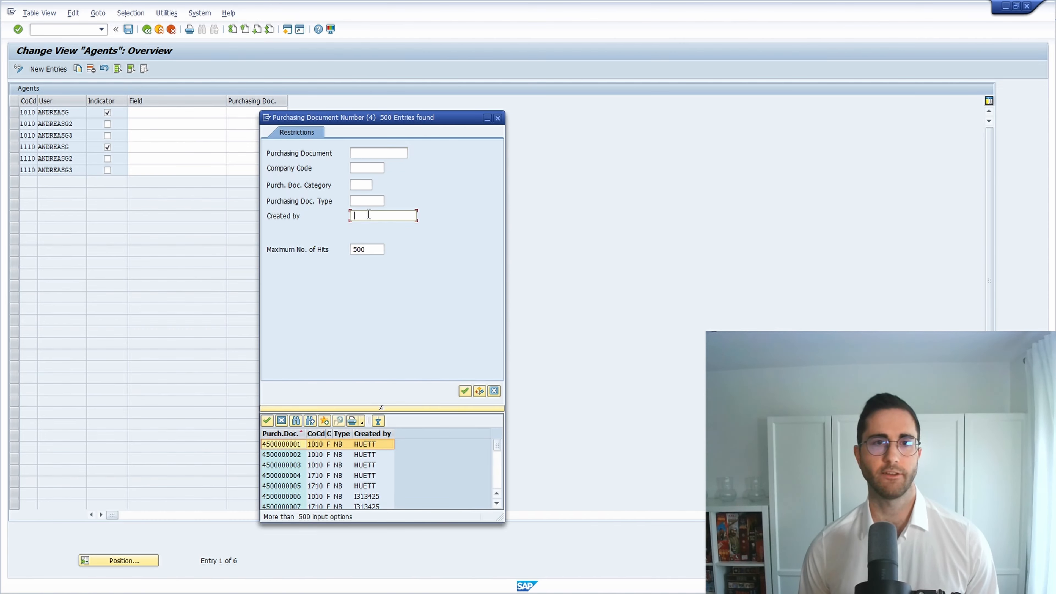
left_click(499, 120)
Fill in the first agent row's purchasing document by entering 45 and choosing the first suggested document.
left_click(254, 113)
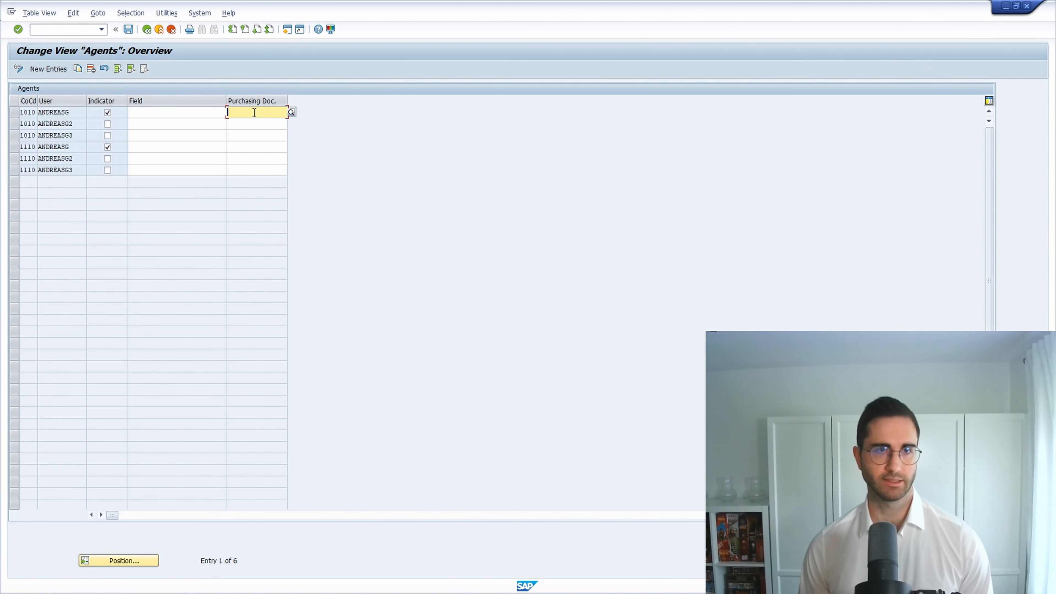
type("45")
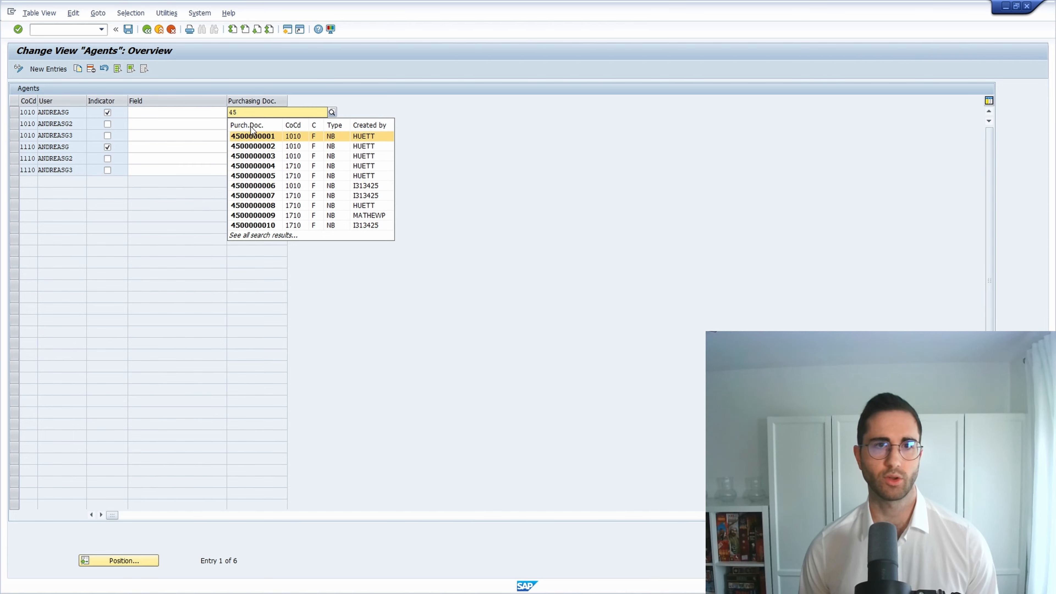
left_click(249, 137)
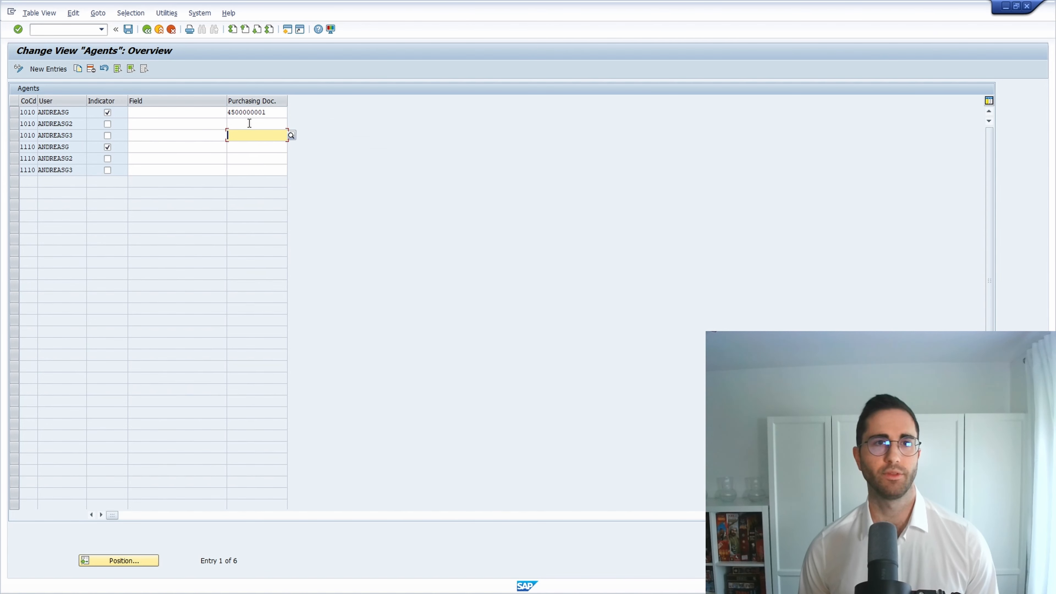
left_click(277, 112)
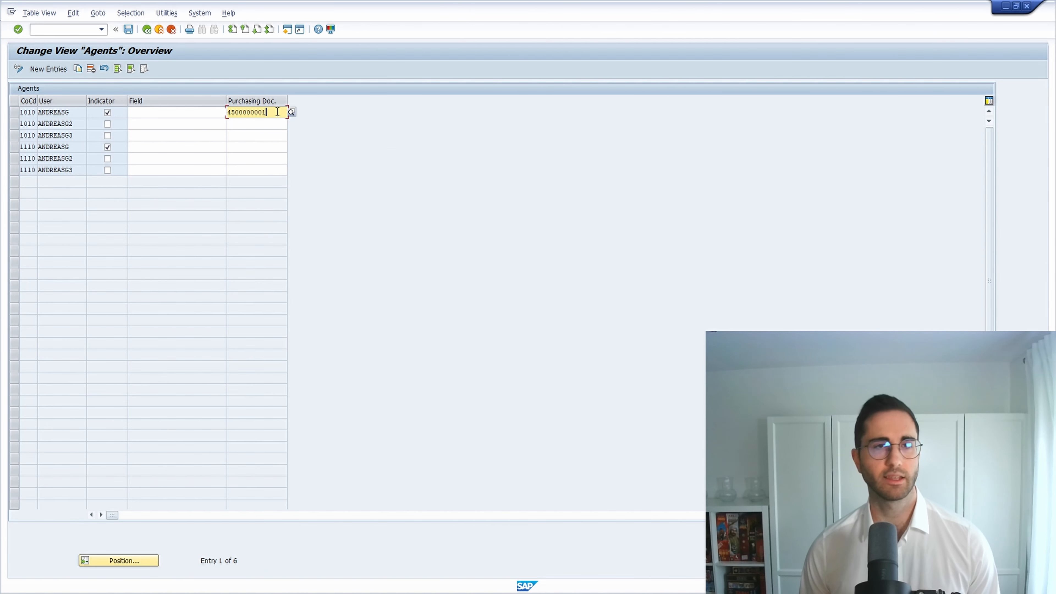